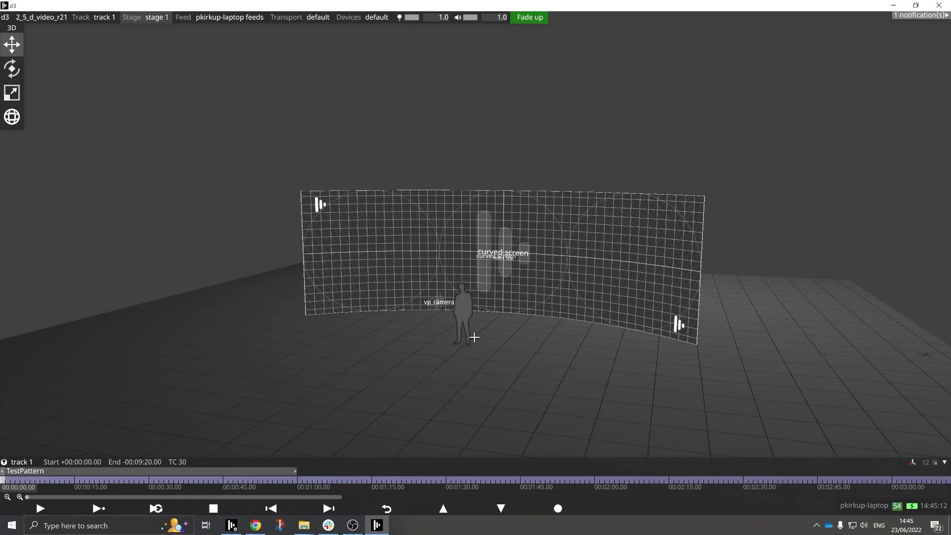
- Orbit around the curved screen and review the vp_camera settings and preview
middle_drag(539, 333, 624, 278)
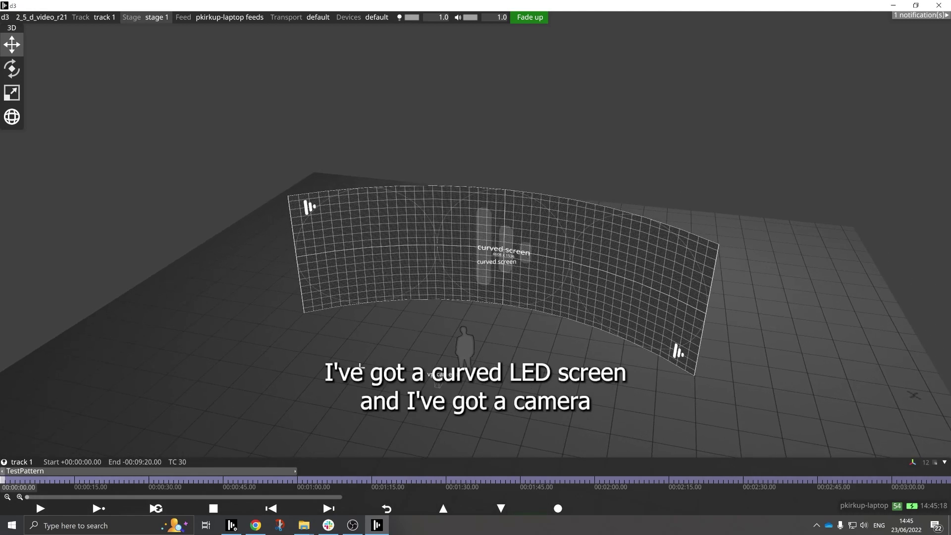
click(438, 377)
drag(523, 397, 619, 174)
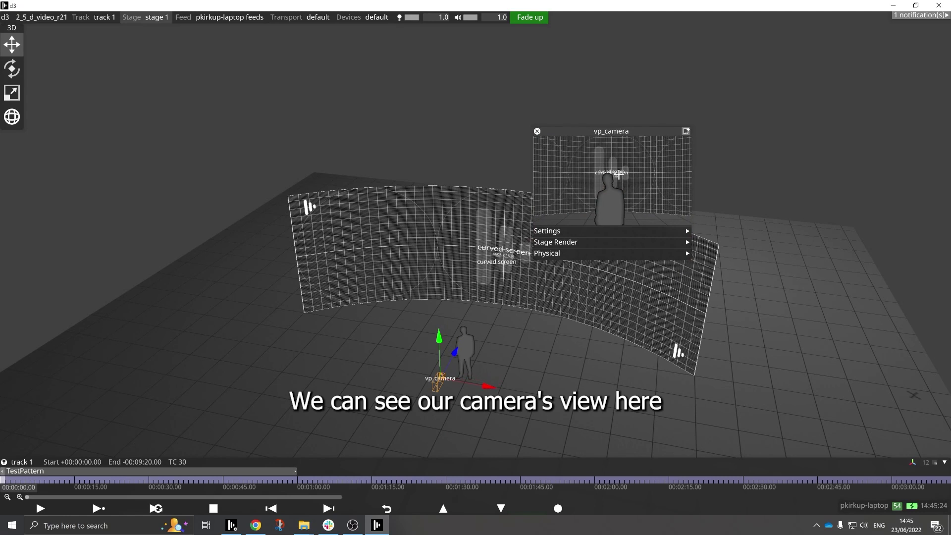
click(537, 131)
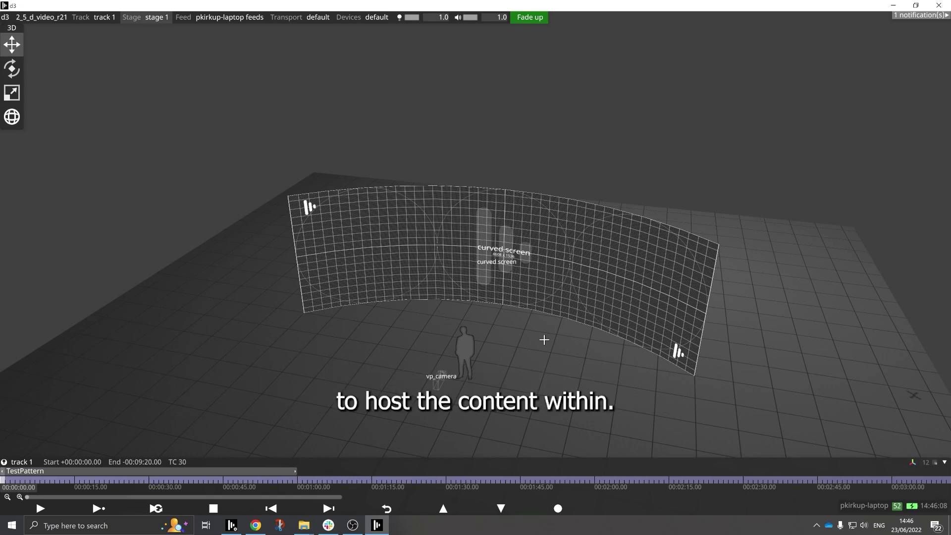
- Add a new projection surface named background-surface under stage 1's Projection Surfaces
click(148, 17)
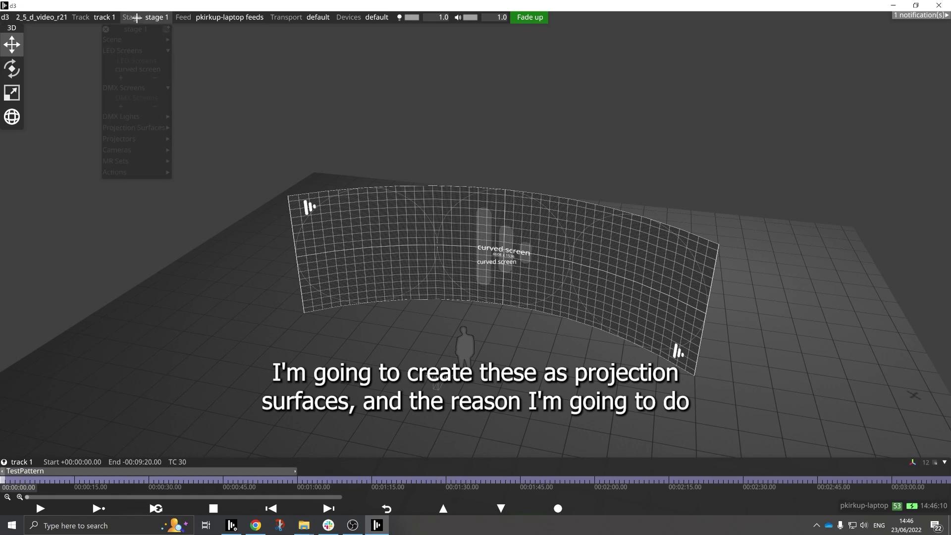
click(121, 87)
click(115, 49)
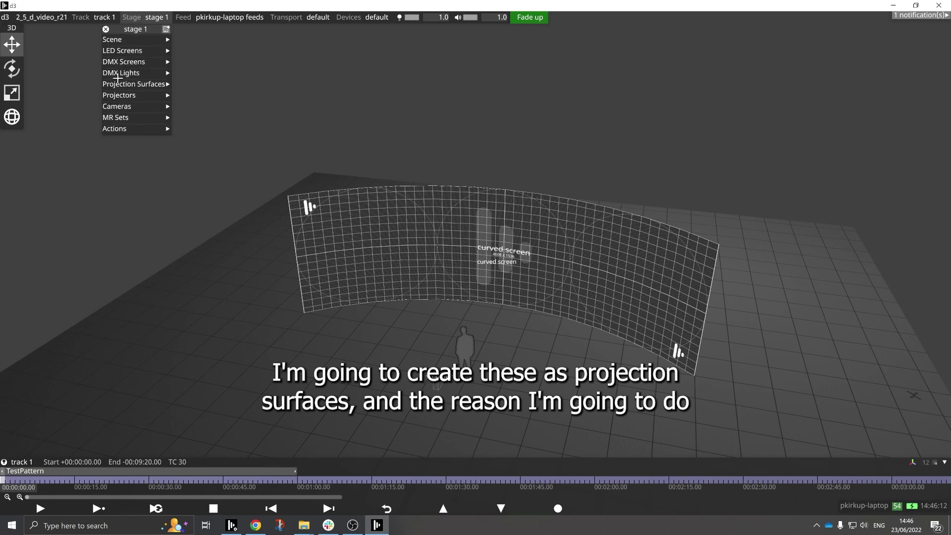
click(121, 85)
click(120, 103)
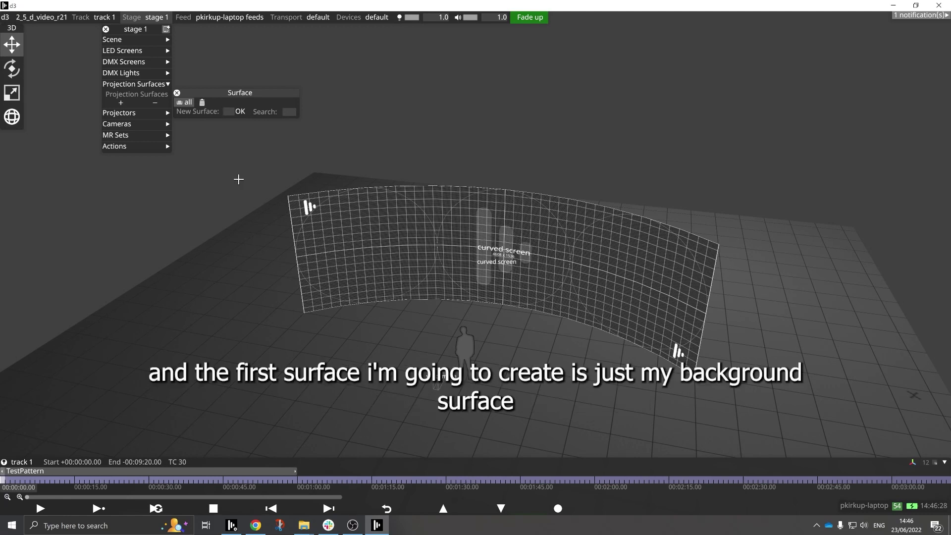
text(backg)
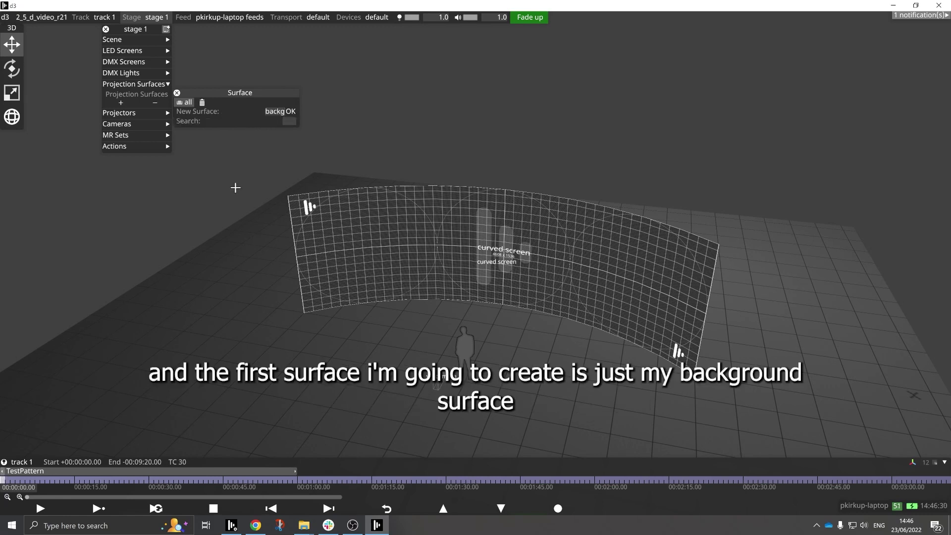
text(round-surface)
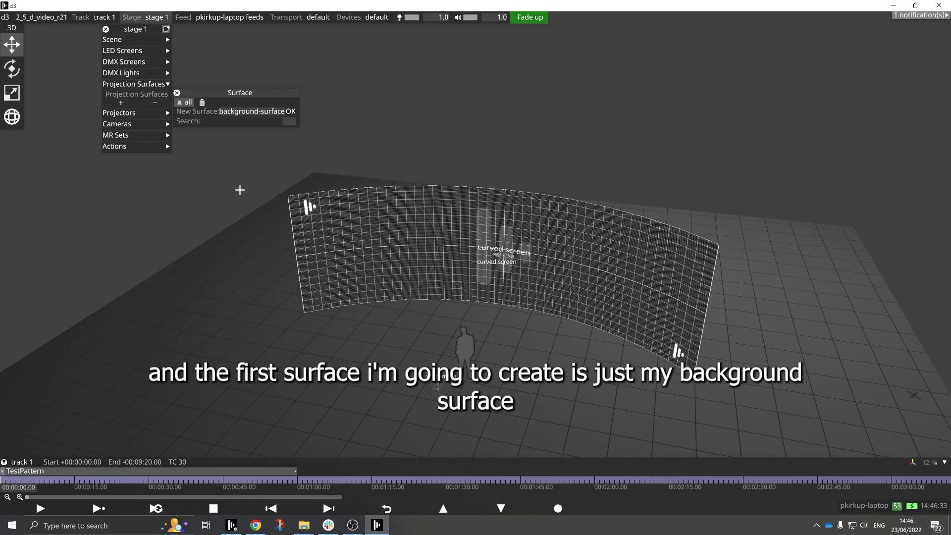
key(Return)
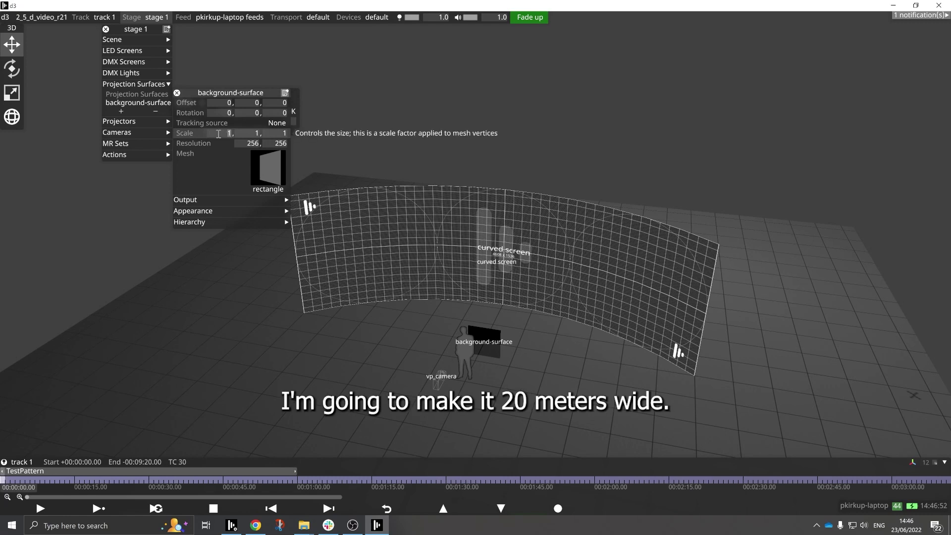
- Scale background-surface to 20 × 10 and offset it to Y 5, Z -20
text(20)
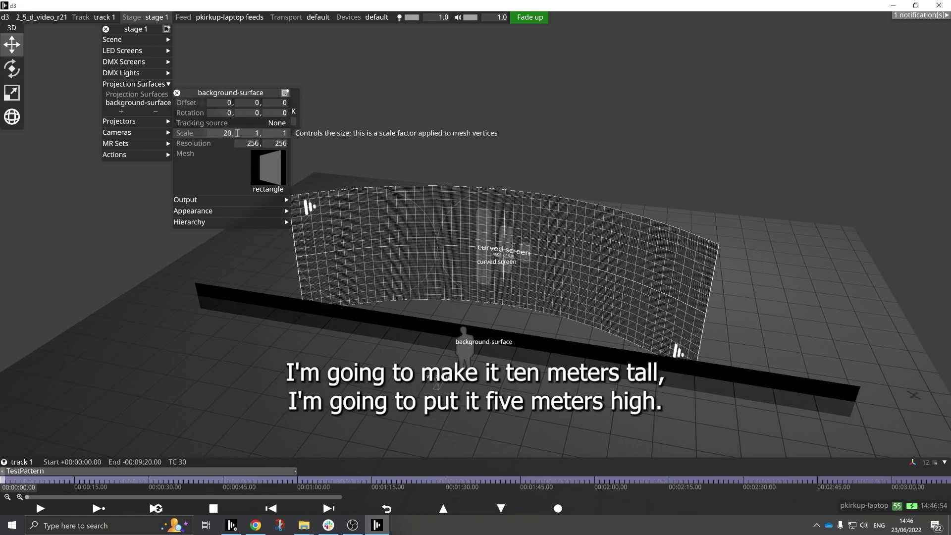
click(242, 132)
text(10)
key(Return)
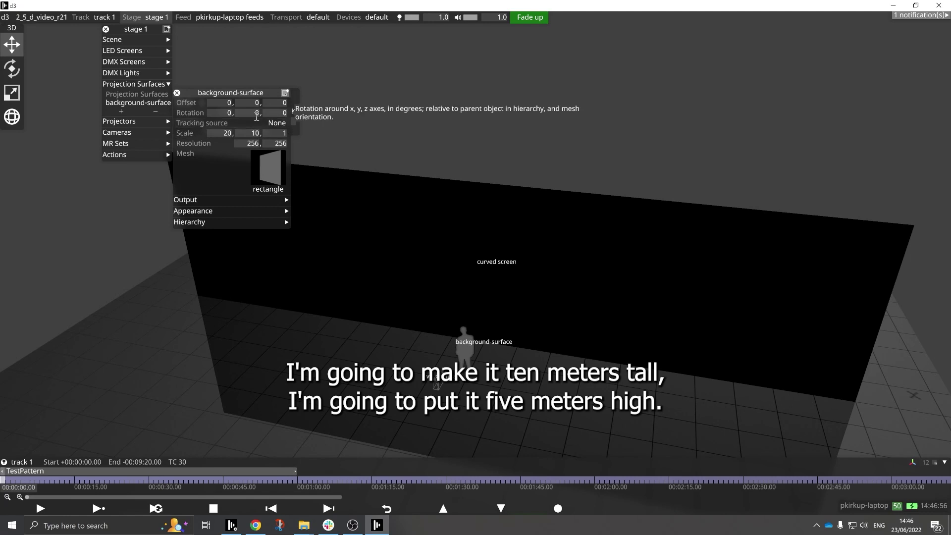
click(254, 103)
text(5)
key(Return)
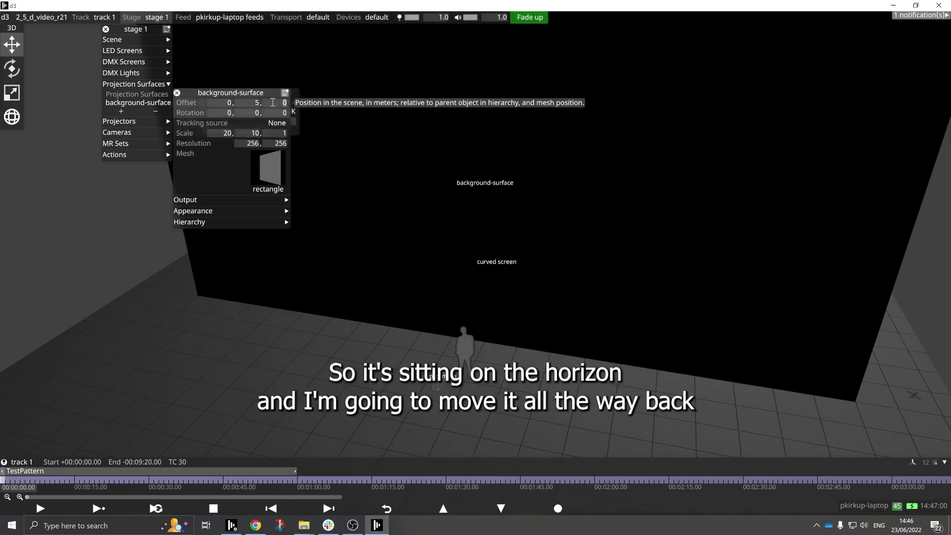
text(-20)
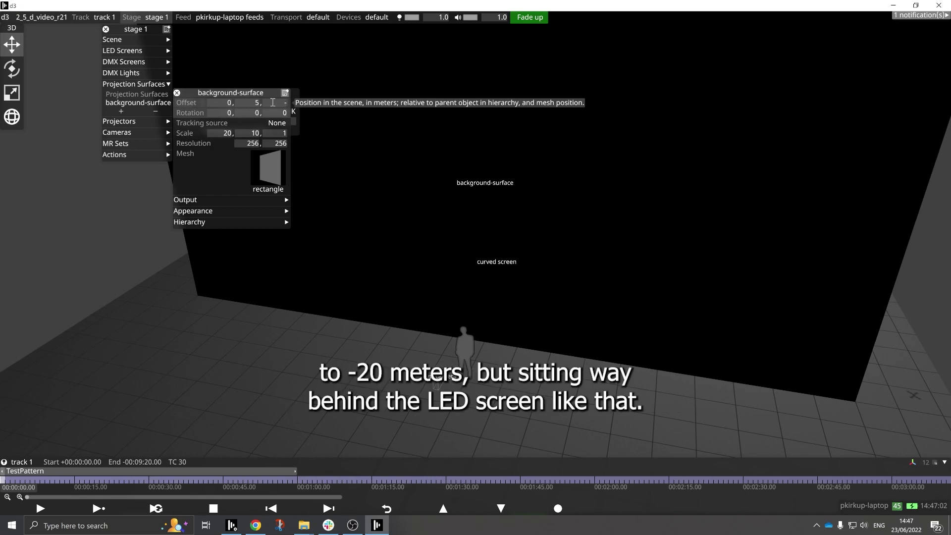
key(Return)
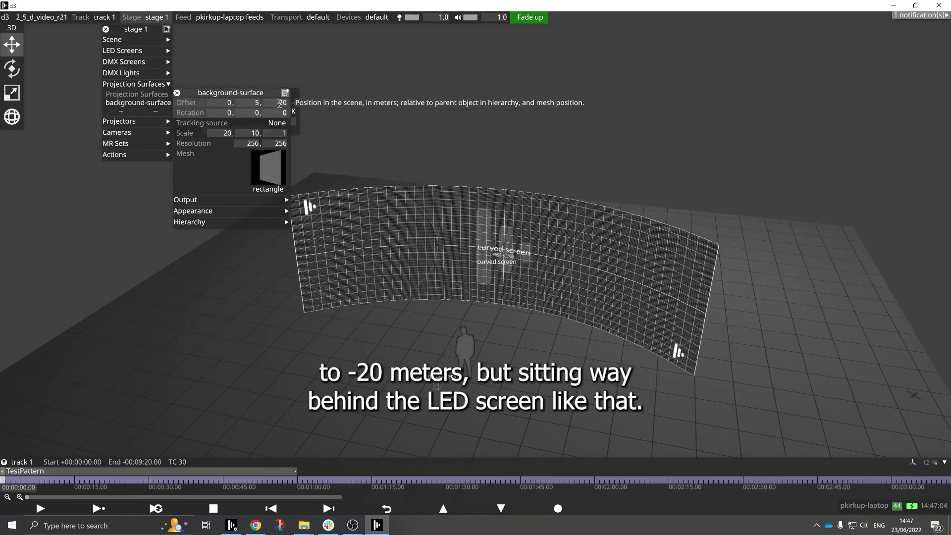
drag(378, 345, 185, 286)
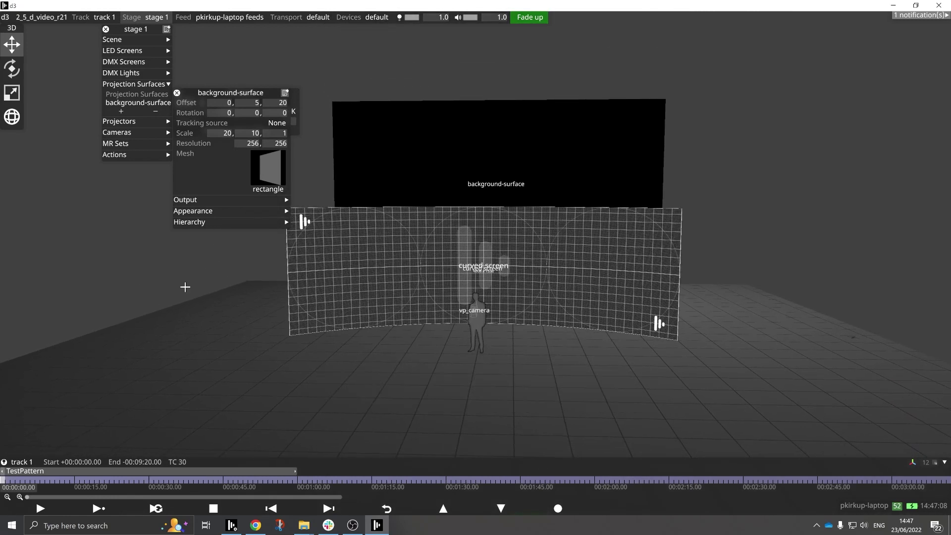
- Close the surface and stage editors and add a new Video layer to the timeline
click(177, 93)
click(105, 29)
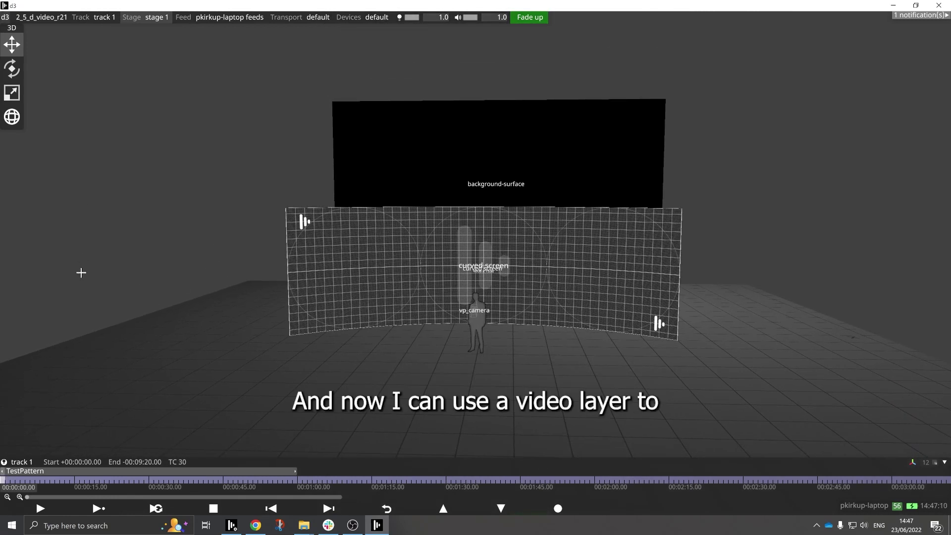
right_click(81, 272)
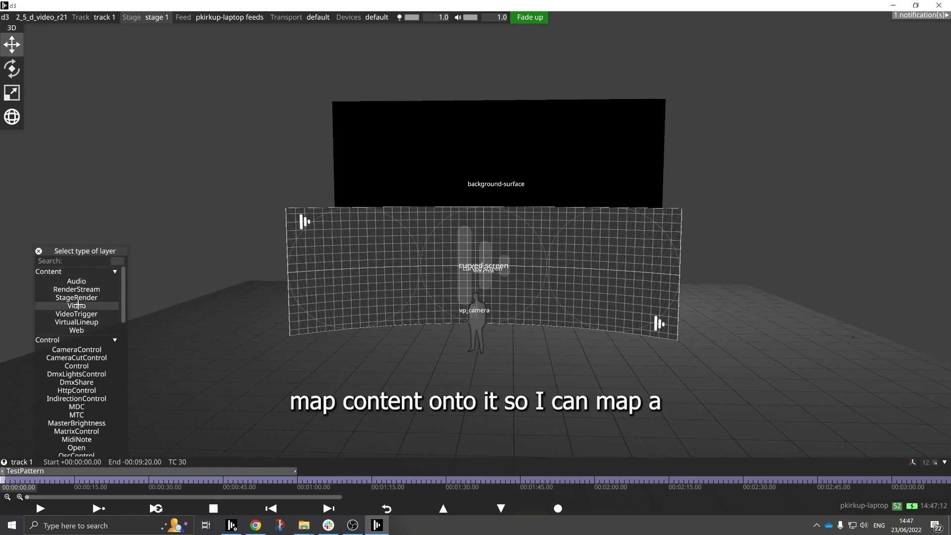
click(78, 304)
- Set the layer's video to ny_skyline_layer_00.jpg, keeping its direct background-surface mapping
click(12, 136)
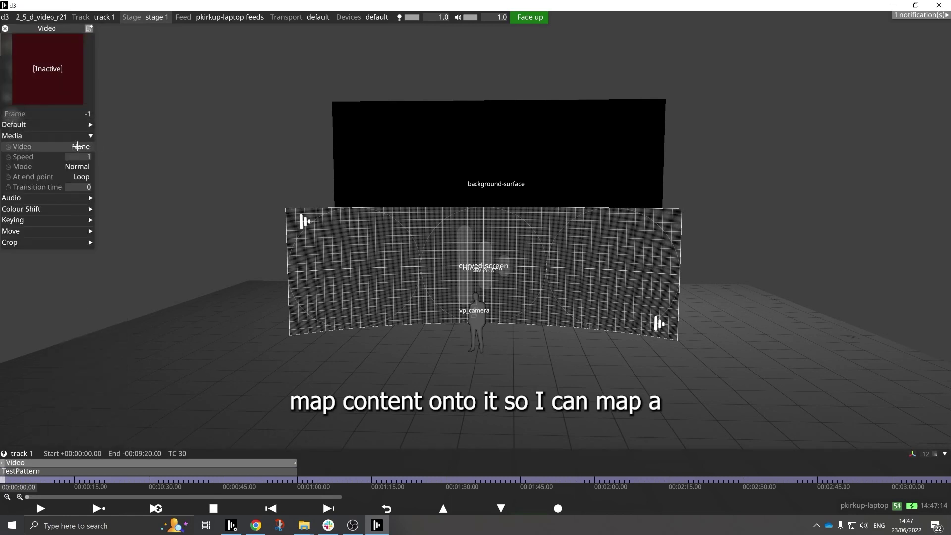
click(79, 147)
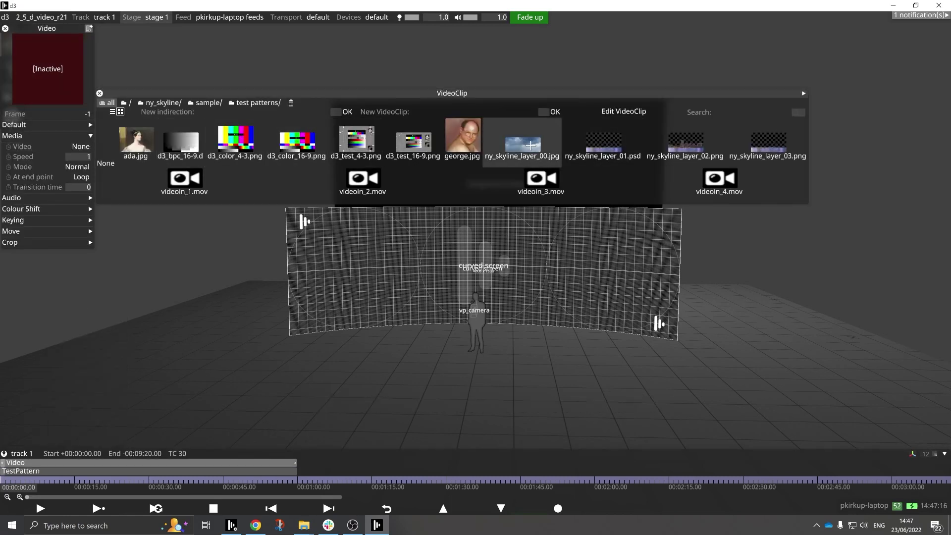
click(535, 147)
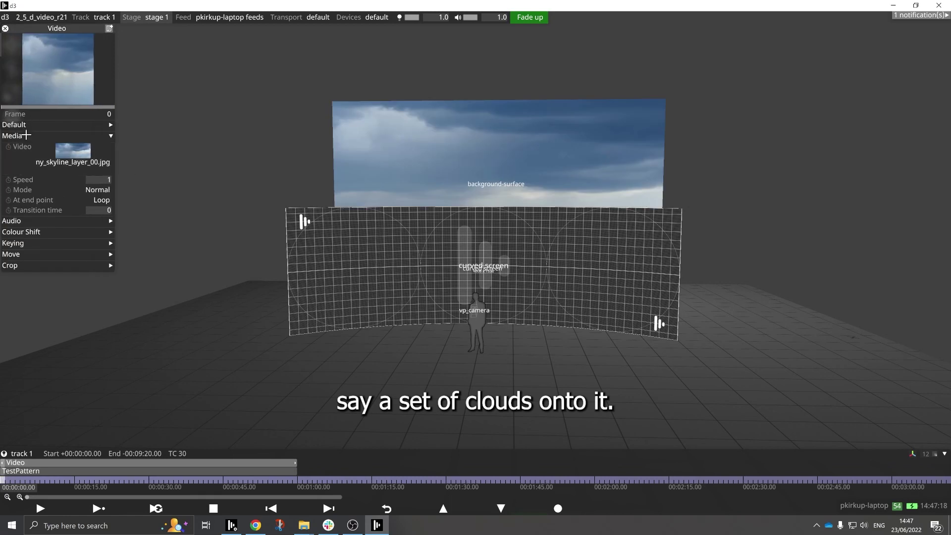
click(20, 125)
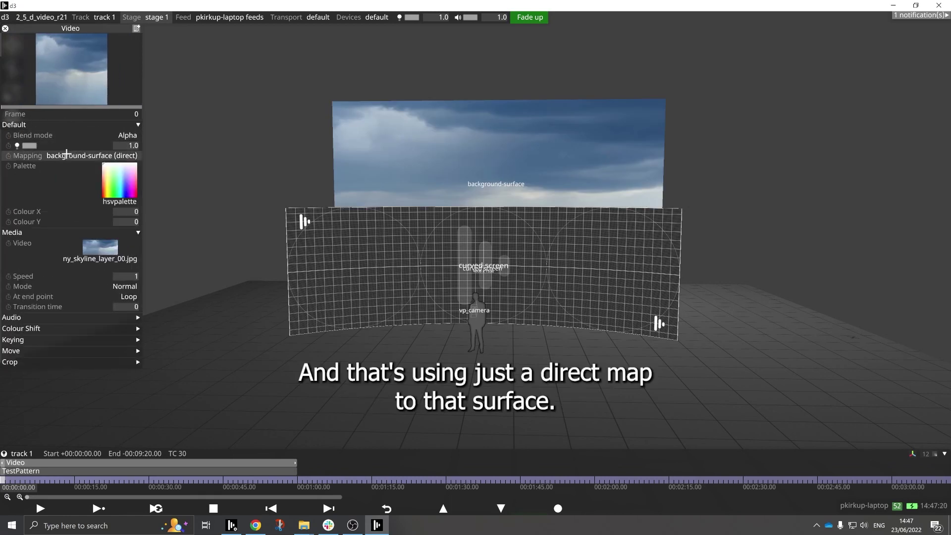
click(5, 29)
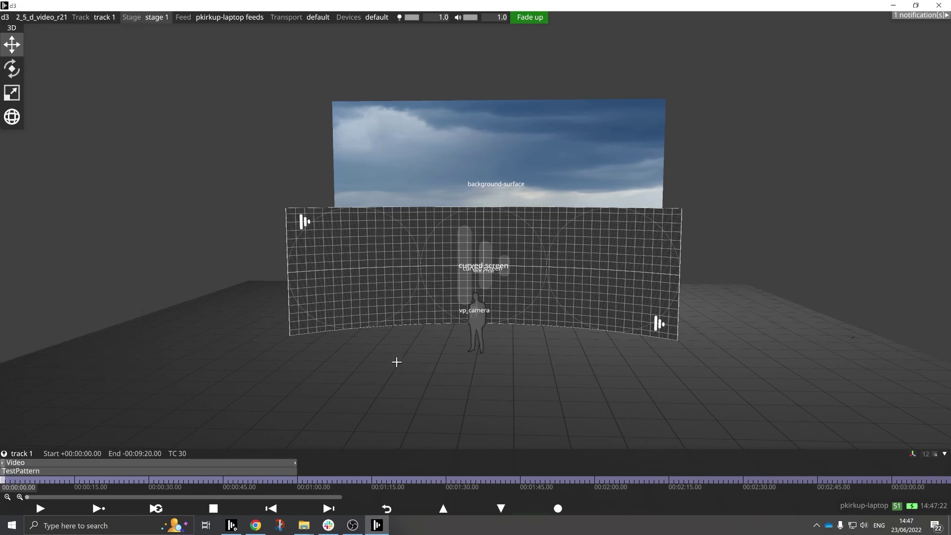
drag(395, 361, 291, 325)
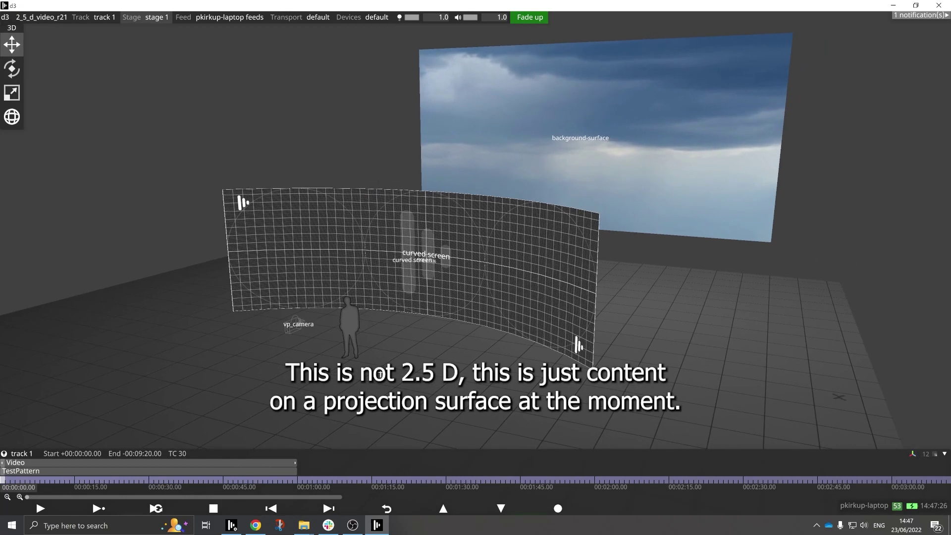
drag(381, 373, 340, 388)
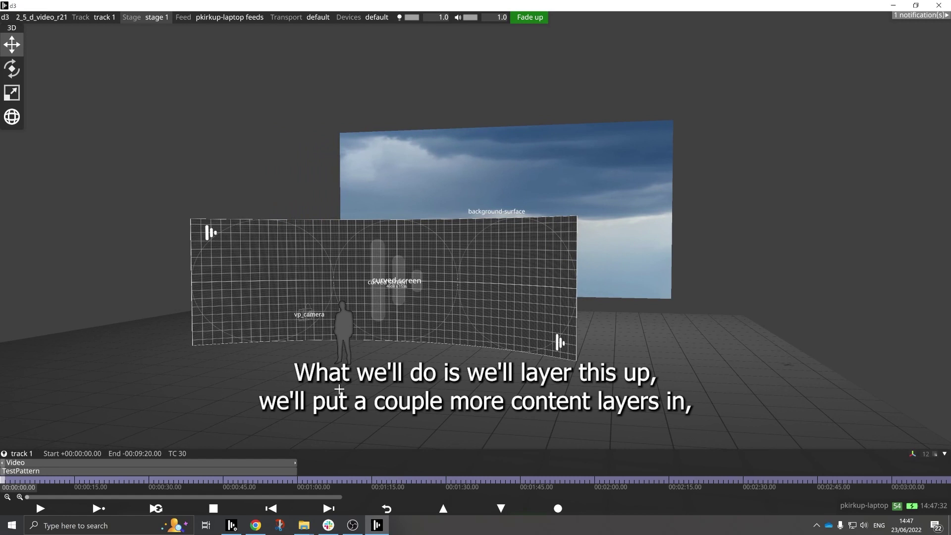
- Rename the video layer to 'Background Content'
right_click(17, 462)
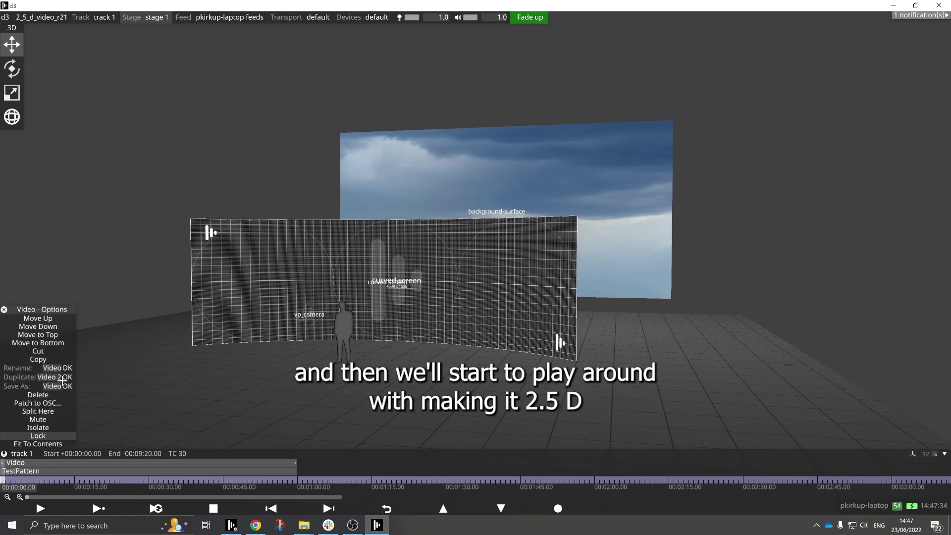
click(54, 369)
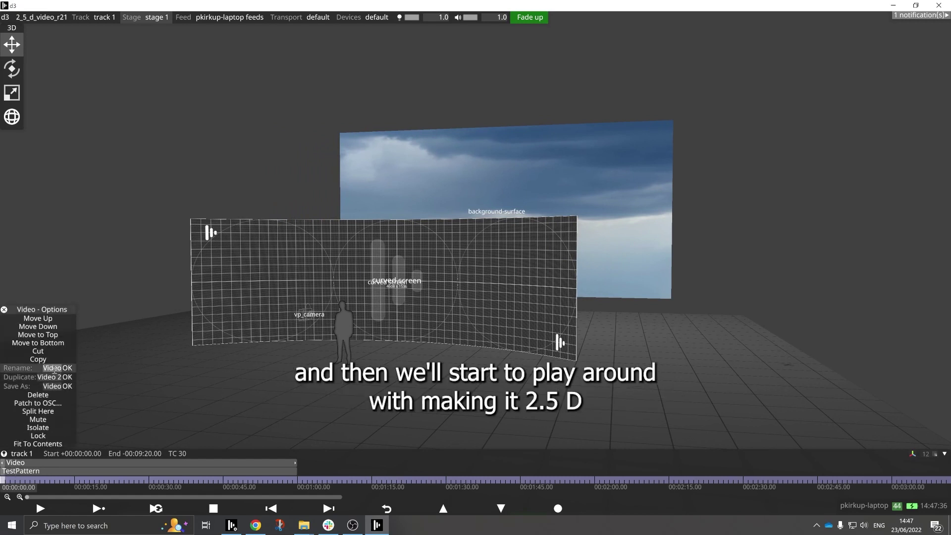
text(Background)
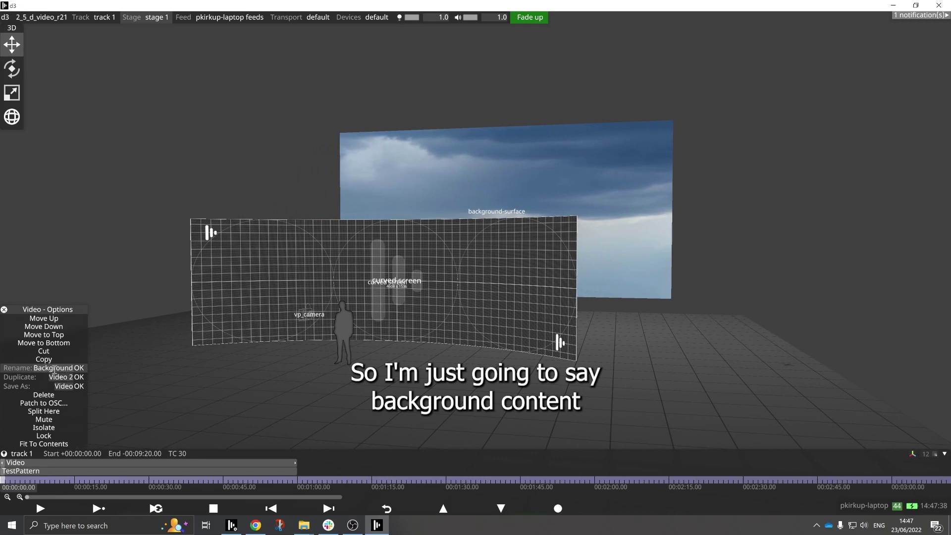
text( Content)
key(Return)
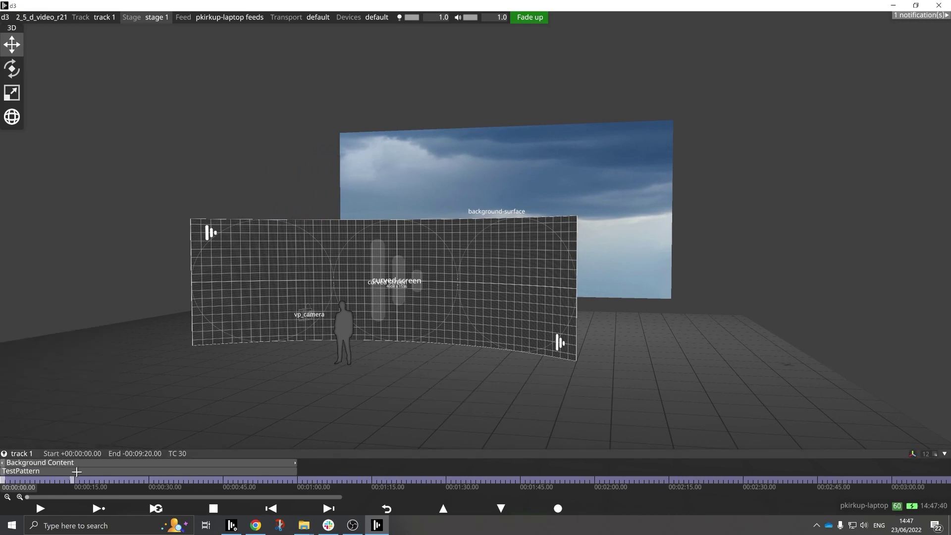
- Duplicate background-surface as a new surface named midground-surface
click(465, 182)
right_click(521, 186)
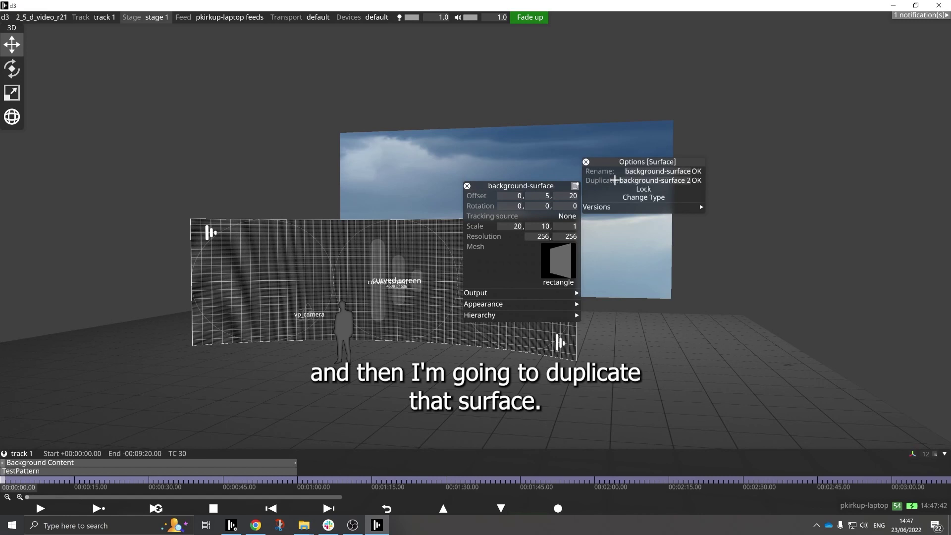
click(617, 181)
text(mid)
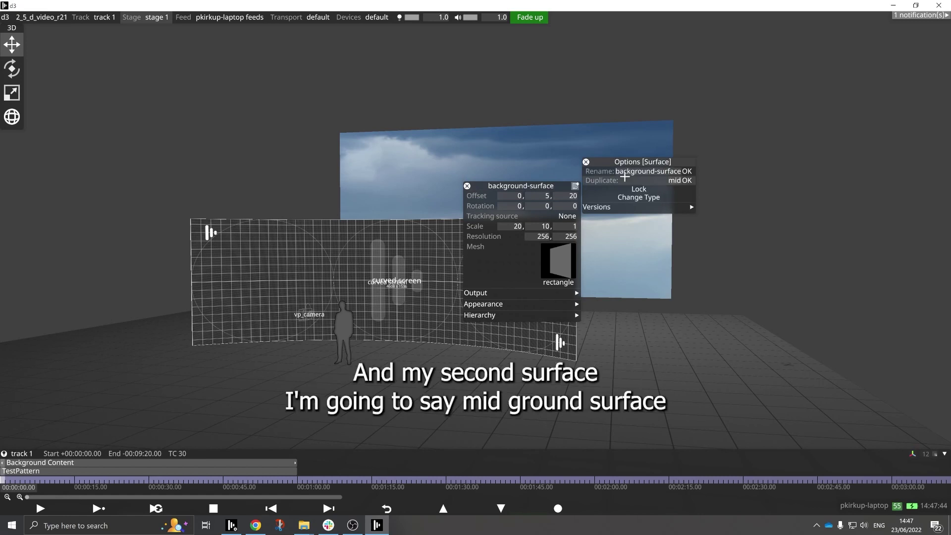
text(ground-surface)
key(Return)
- Set midground-surface's Offset Z to 10
click(569, 197)
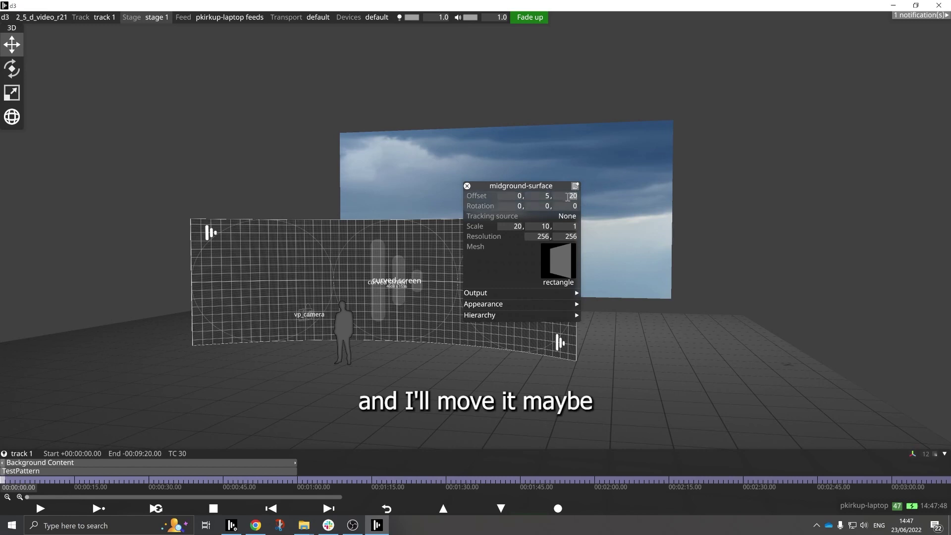
text(10)
key(Return)
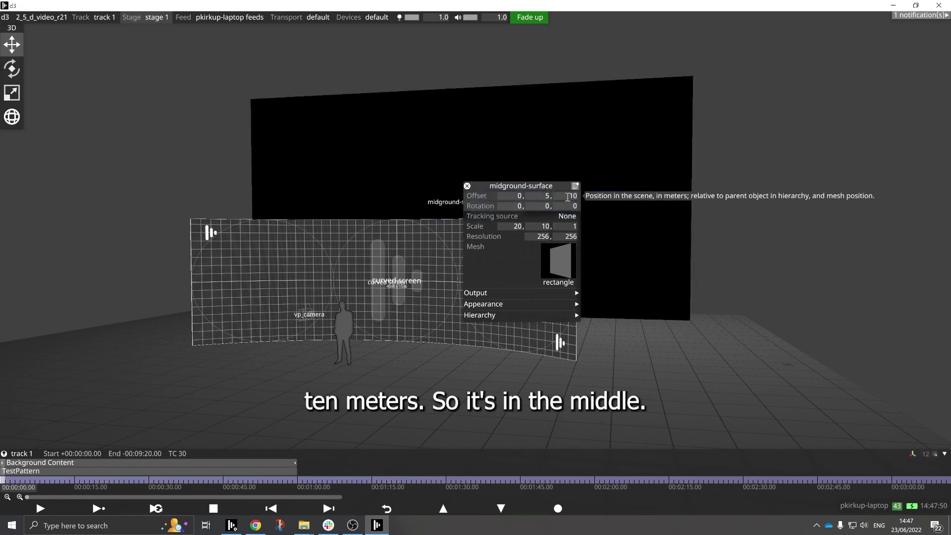
drag(629, 218, 614, 291)
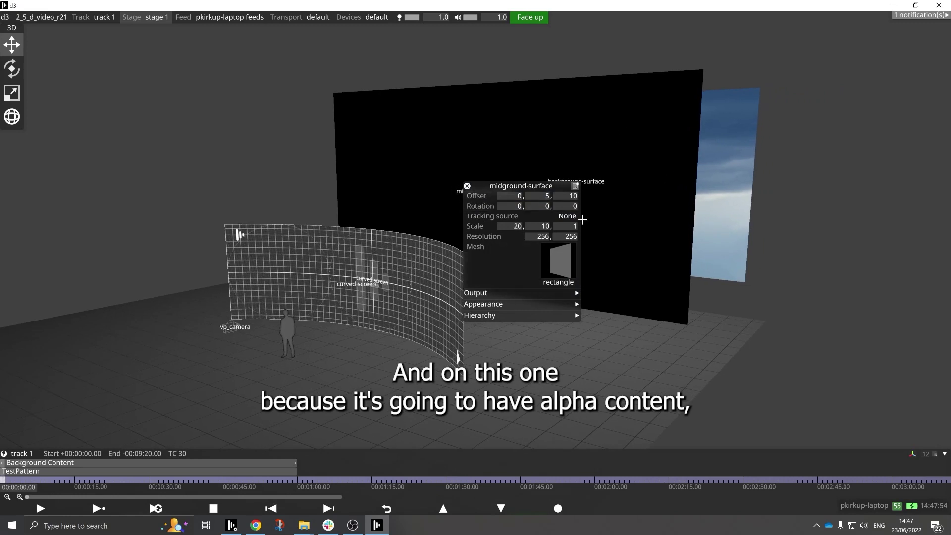
- Set midground-surface's screen background to Transparent and its blend mode to Alpha
click(503, 303)
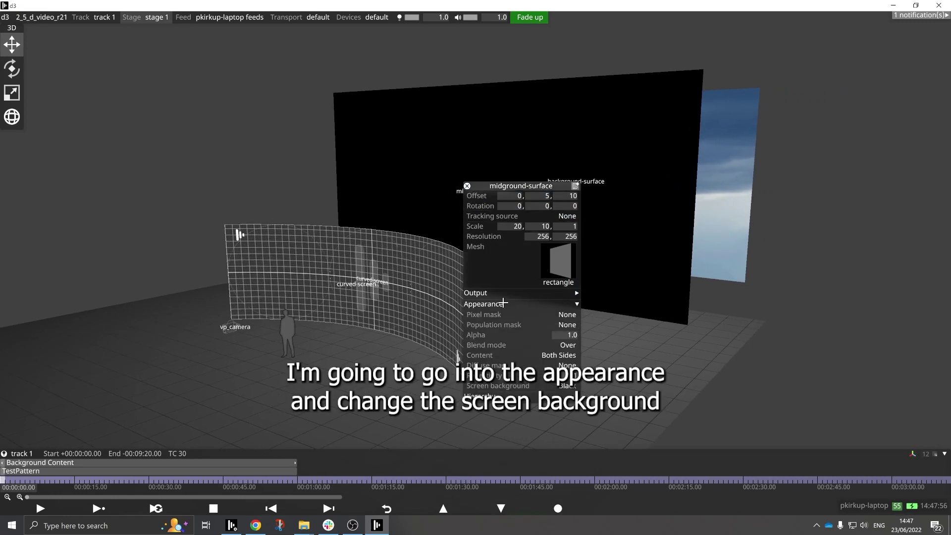
click(567, 386)
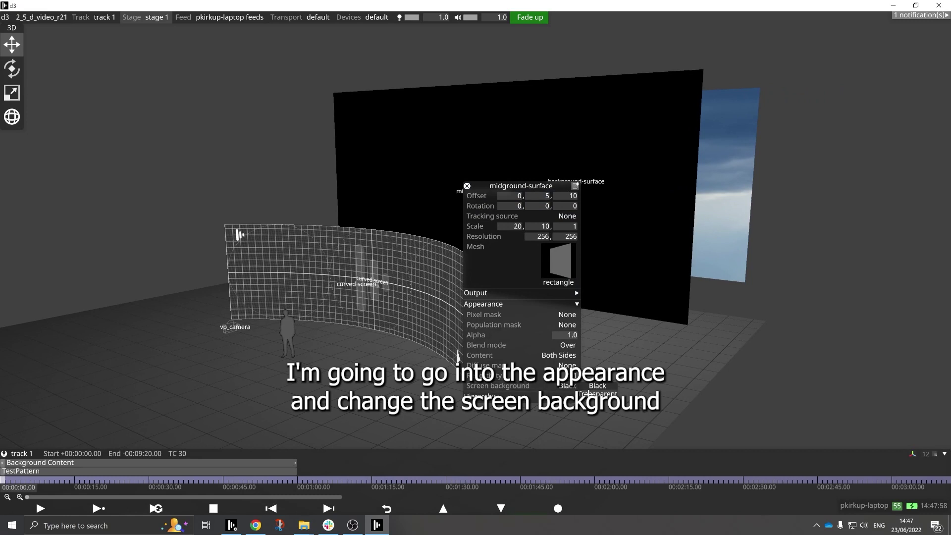
click(598, 394)
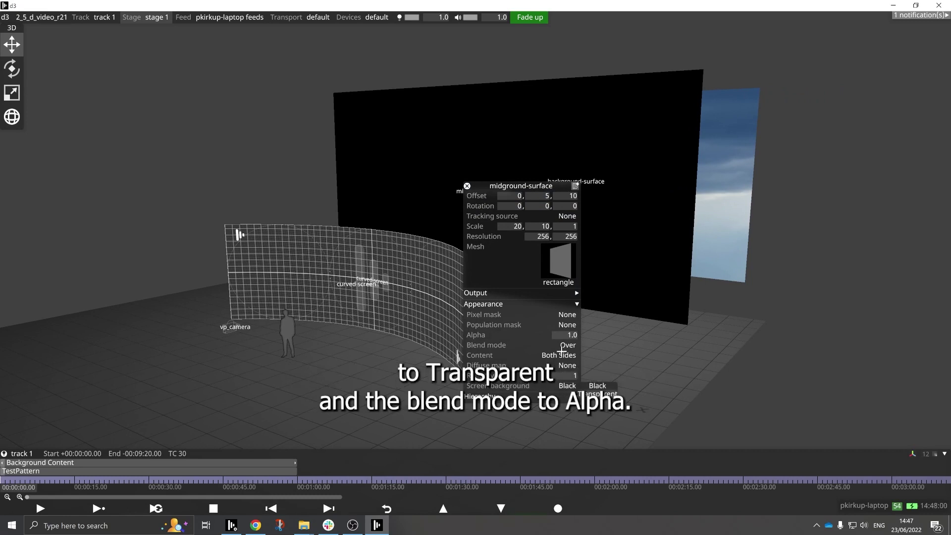
click(565, 345)
click(585, 354)
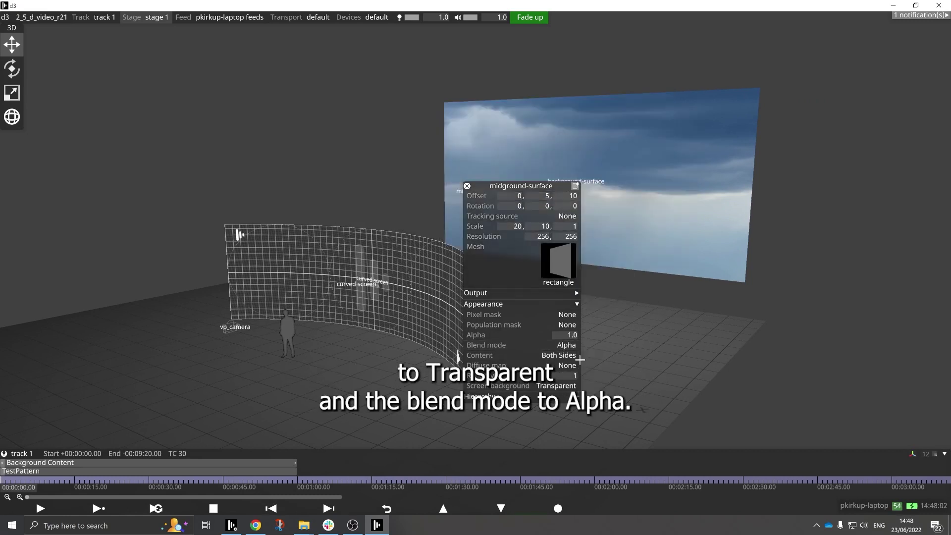
click(467, 186)
right_drag(404, 154, 346, 213)
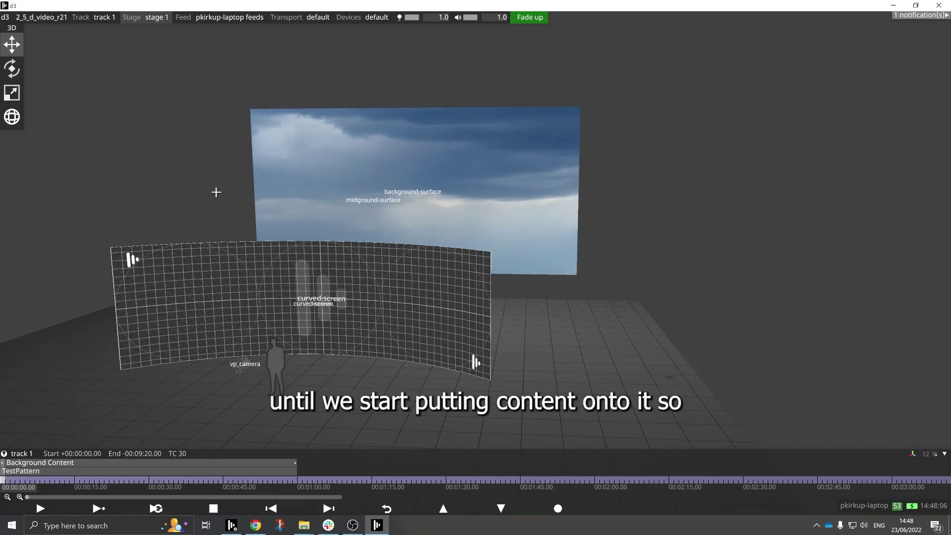
- Duplicate the Background Content layer as 'Midground Content'
right_click(6, 462)
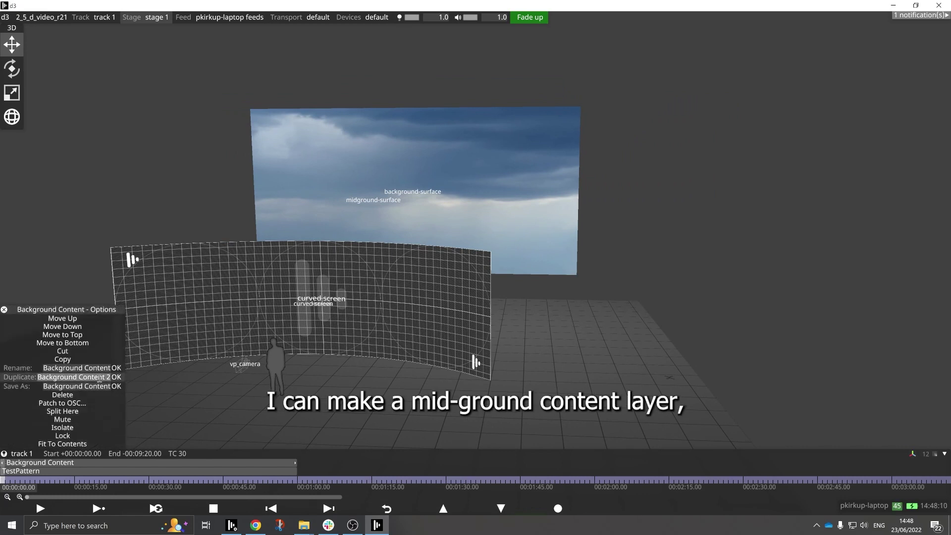
key(BackSpace)
key(BackSpace)
key(BackSpace)
key(BackSpace)
key(BackSpace)
key(BackSpace)
key(BackSpace)
key(BackSpace)
key(BackSpace)
key(BackSpace)
key(BackSpace)
key(BackSpace)
key(BackSpace)
key(BackSpace)
key(BackSpace)
key(BackSpace)
key(BackSpace)
key(BackSpace)
key(BackSpace)
key(BackSpace)
text(Midground Content)
key(Return)
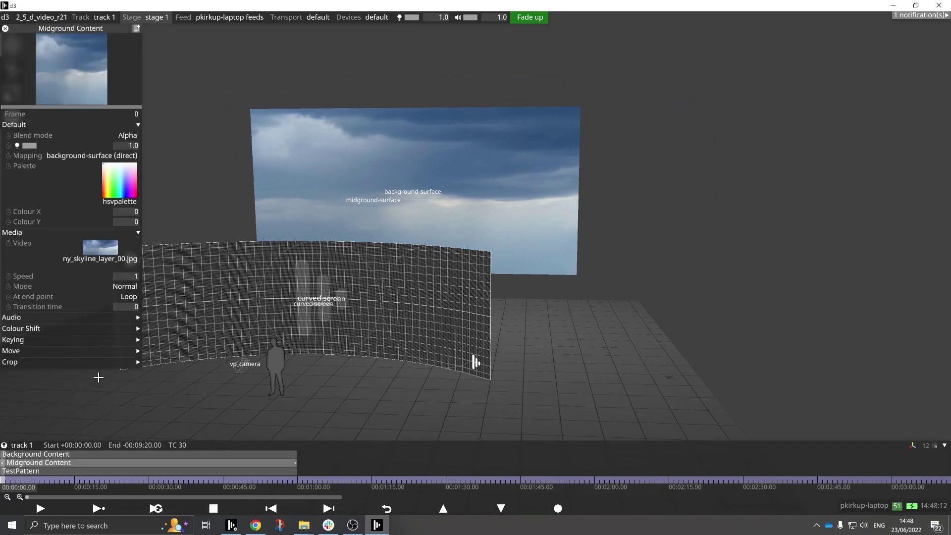
- Map Midground Content onto midground-surface and set its video to ny_skyline_layer_02.png
click(92, 155)
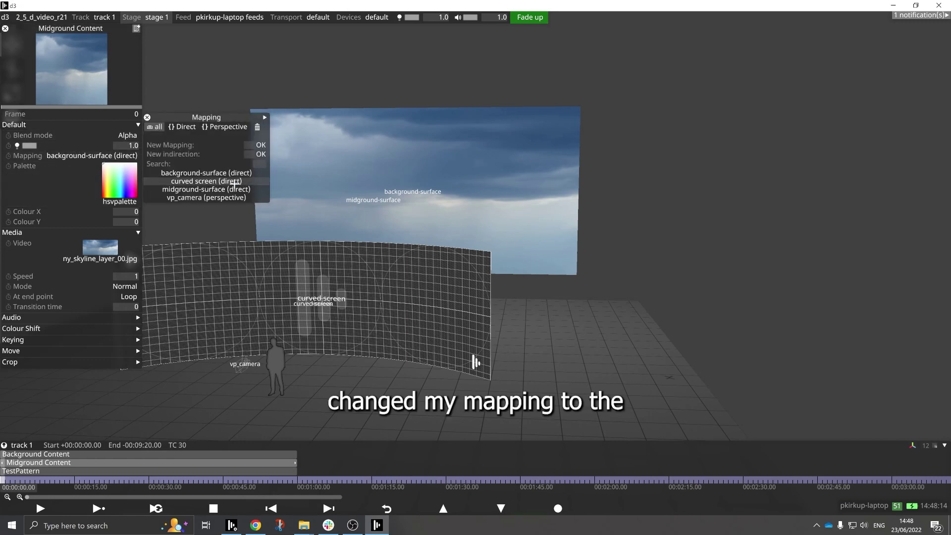
click(232, 190)
click(100, 247)
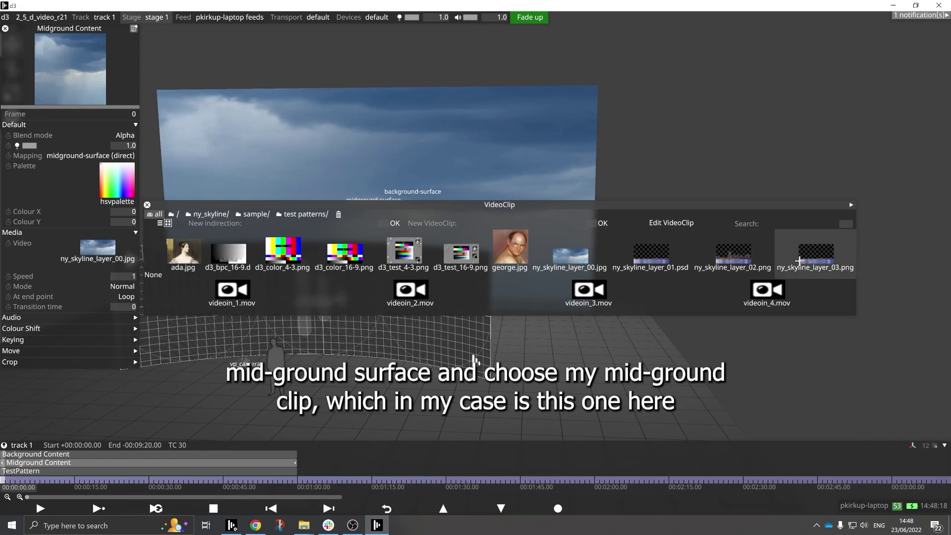
click(734, 253)
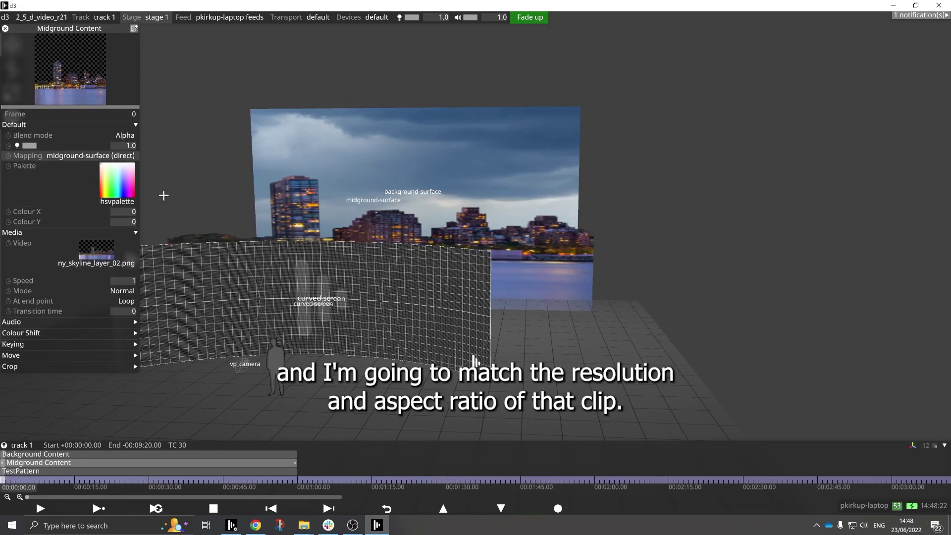
- Set midground-surface's resolution to 4000 × 2250 to match the skyline clip
click(66, 262)
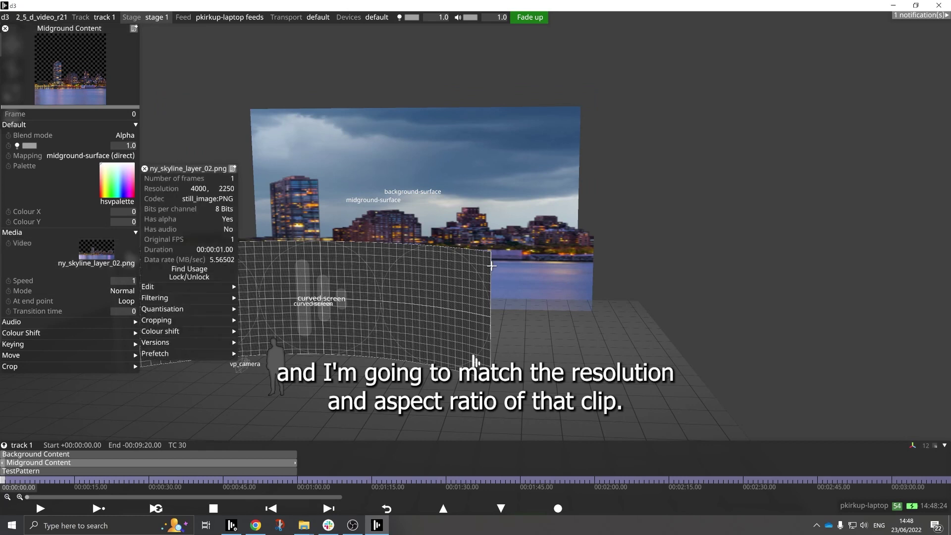
click(548, 283)
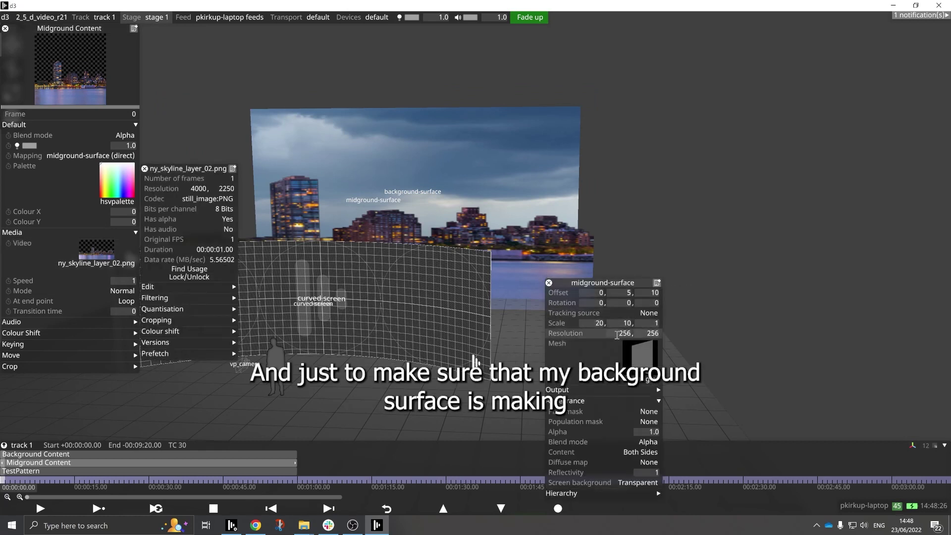
text(400)
key(Return)
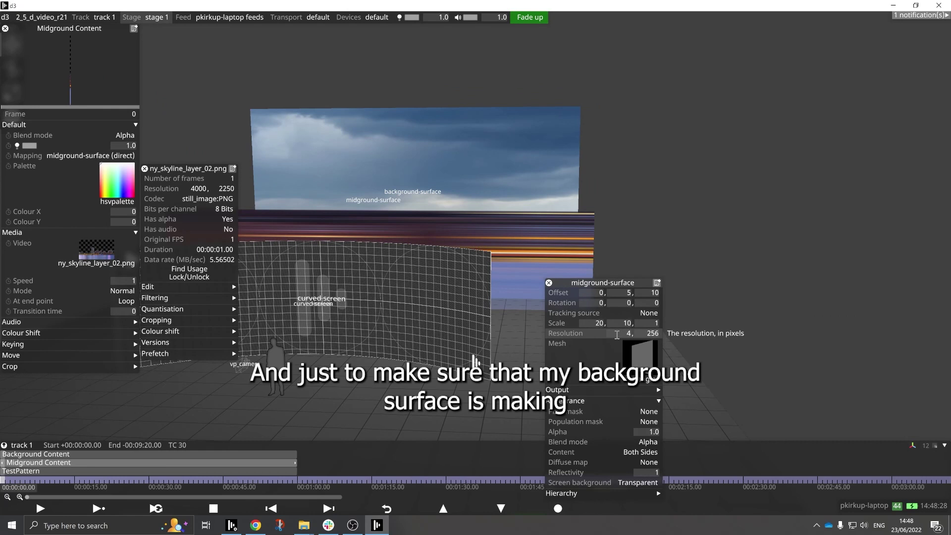
text(00)
click(645, 333)
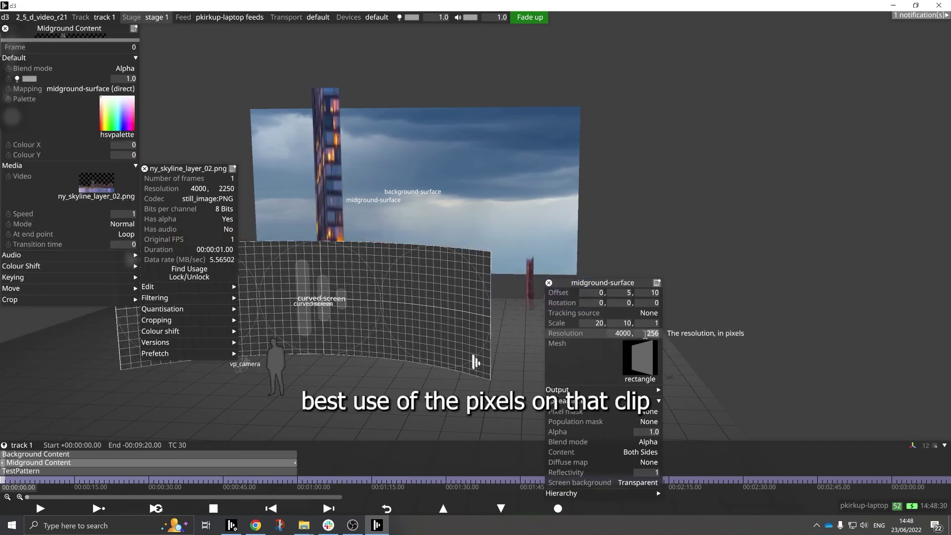
text(25)
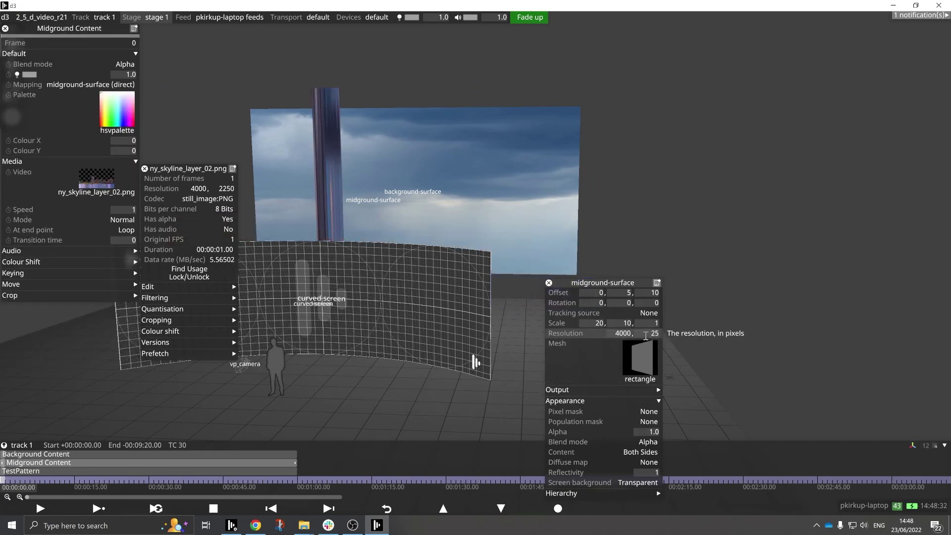
text(50)
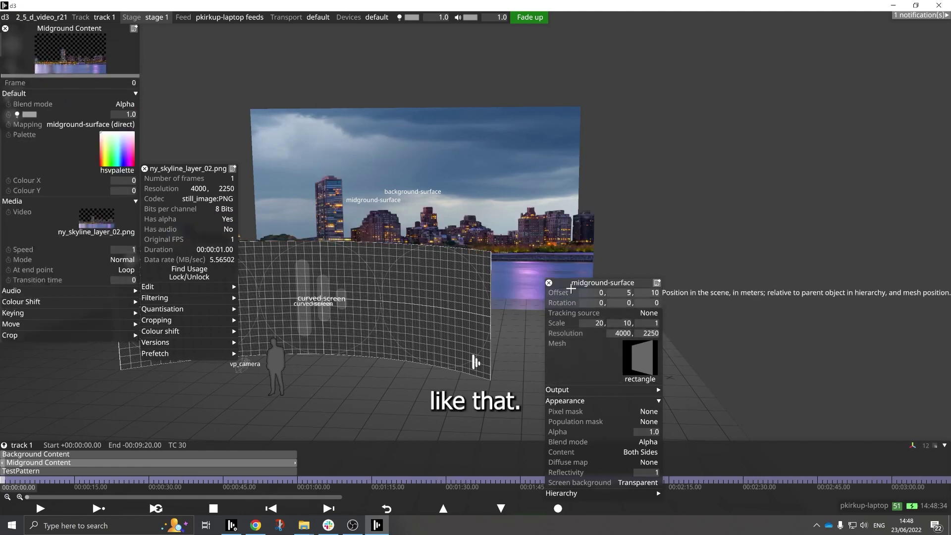
click(549, 283)
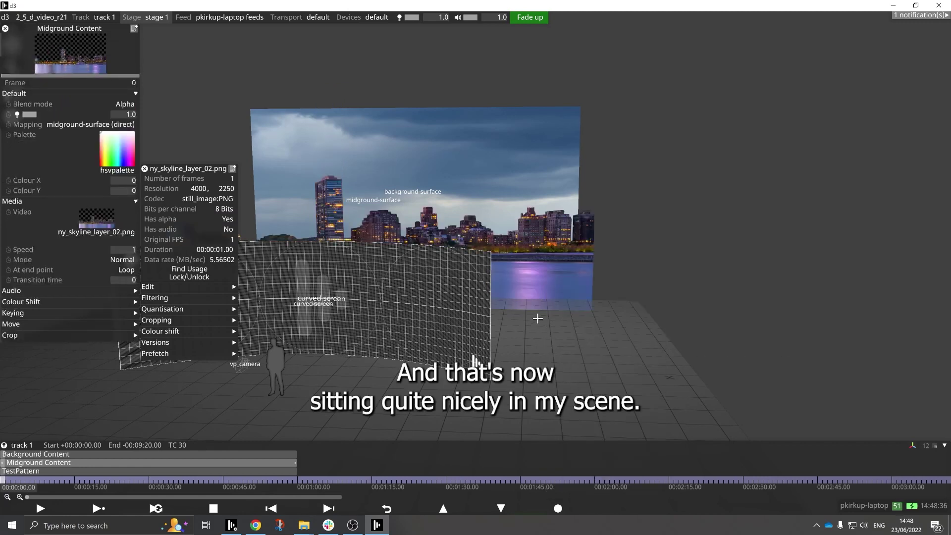
- Orbit closer to the layered surfaces, close the clip details, and open Midground Content's options
drag(539, 317, 672, 303)
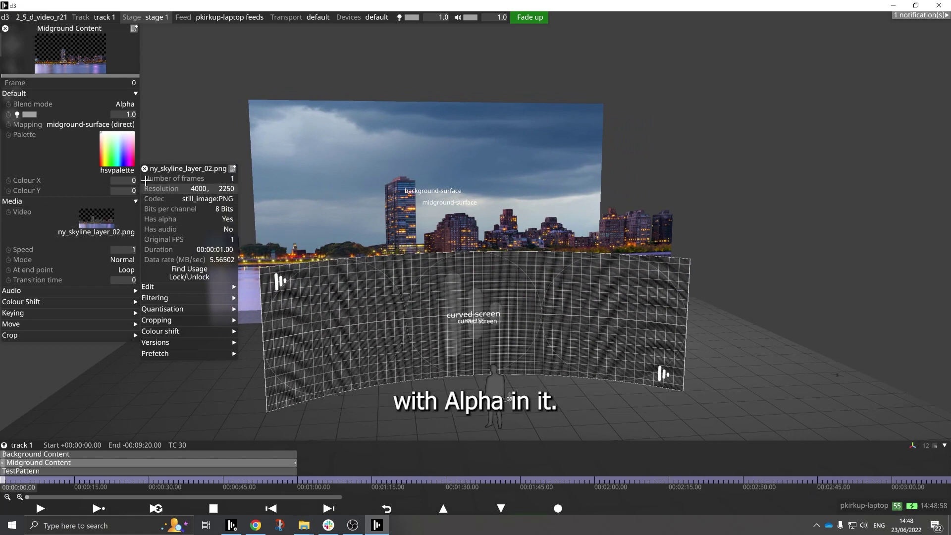
click(194, 365)
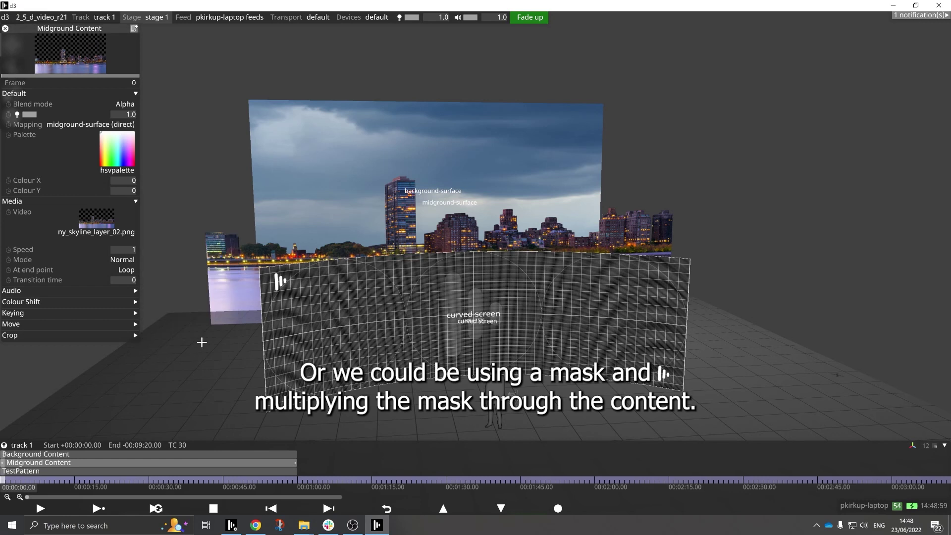
right_click(201, 461)
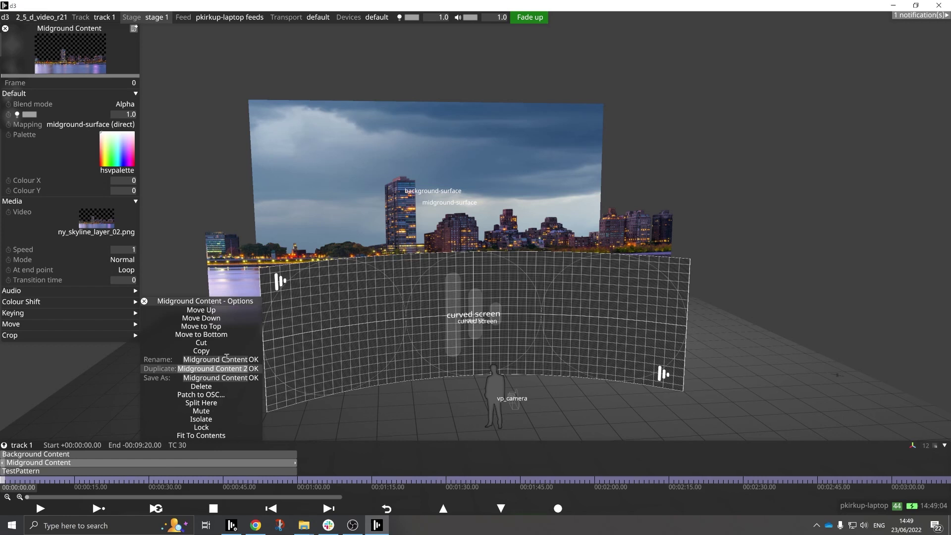
- Duplicate midground-surface as foreground-surface, positioned at depth offset 2
click(233, 283)
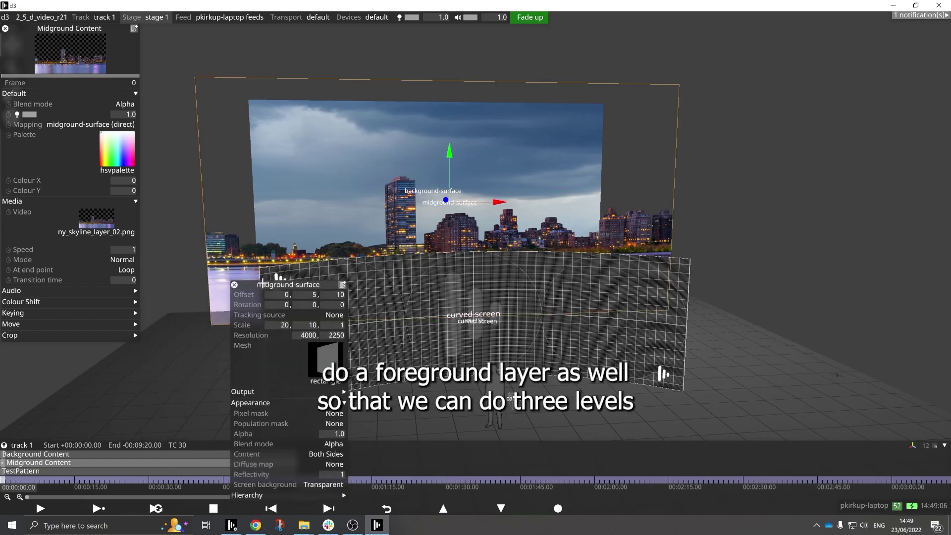
right_click(262, 284)
text(f)
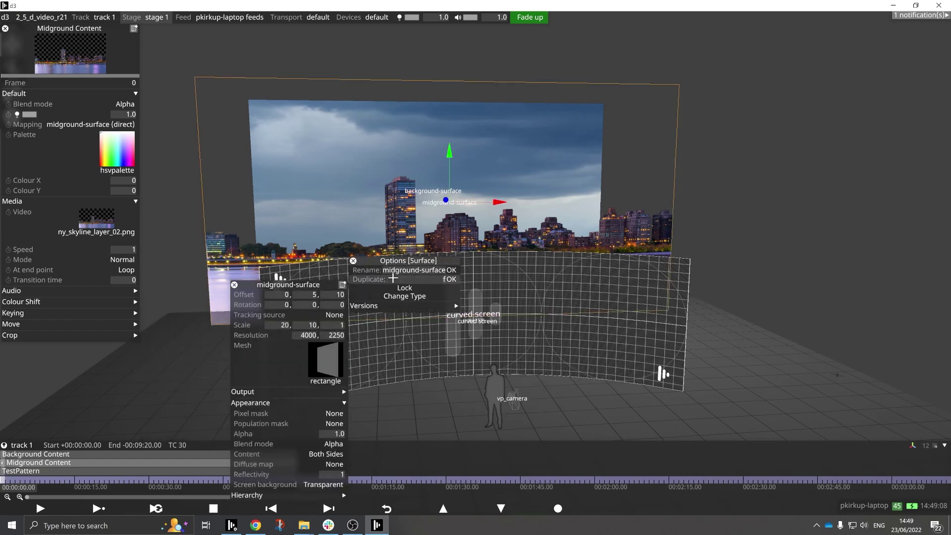
text(oreground-surface)
key(Return)
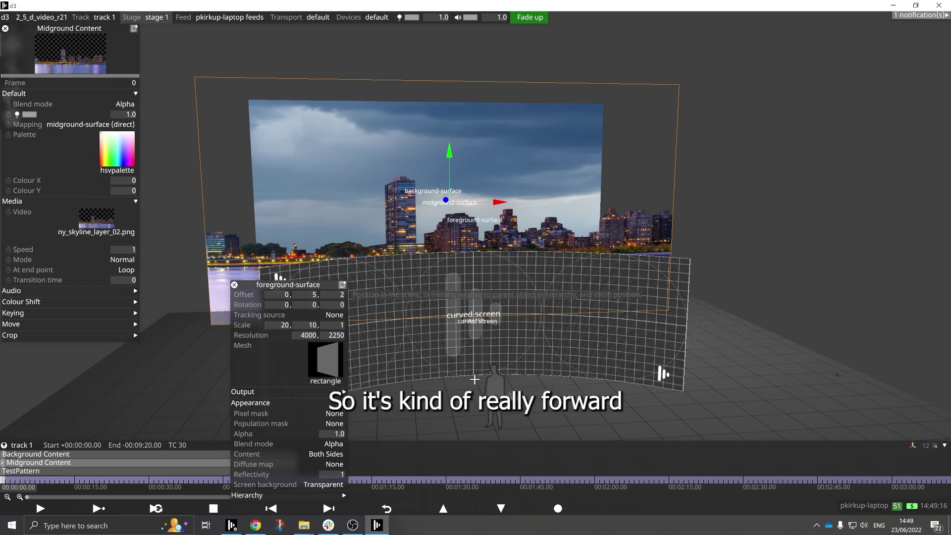
drag(357, 397, 534, 255)
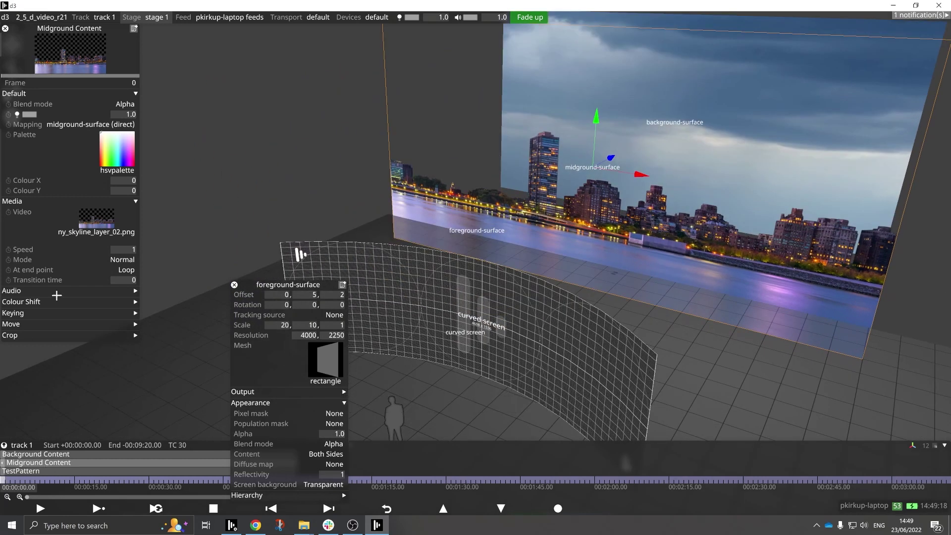
- Duplicate Midground Content as Forground Content, mapped to foreground-surface with ny_skyline_layer_01.psd
right_click(34, 467)
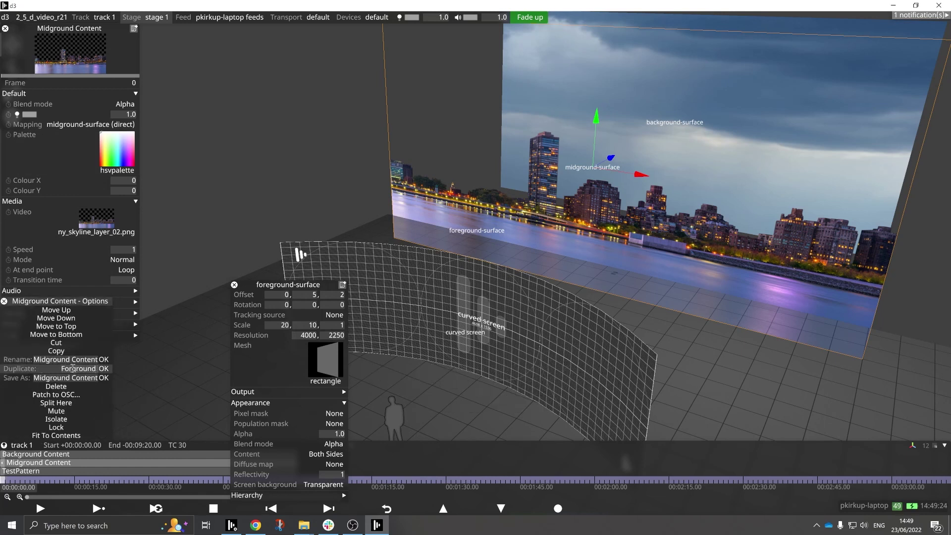
key(Return)
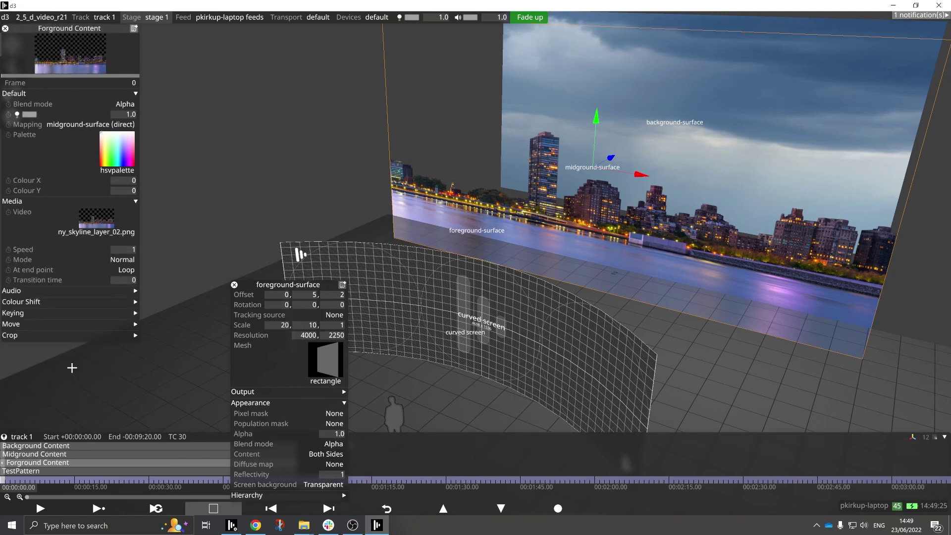
click(89, 124)
click(203, 151)
click(96, 217)
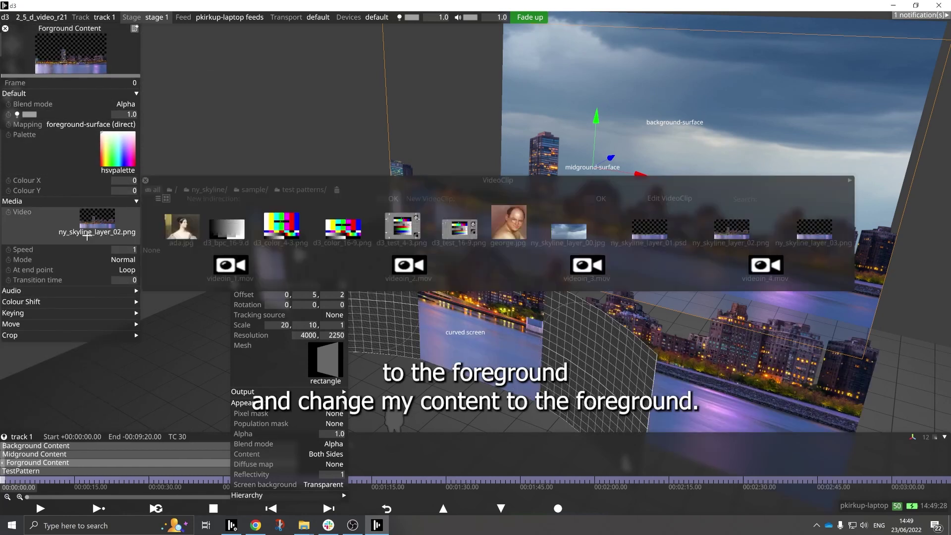
click(644, 232)
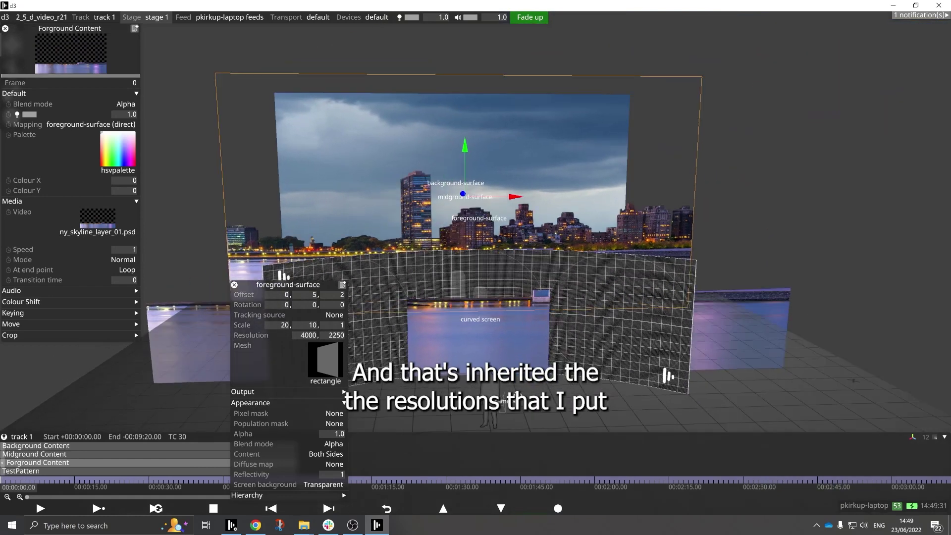
right_drag(545, 387, 487, 394)
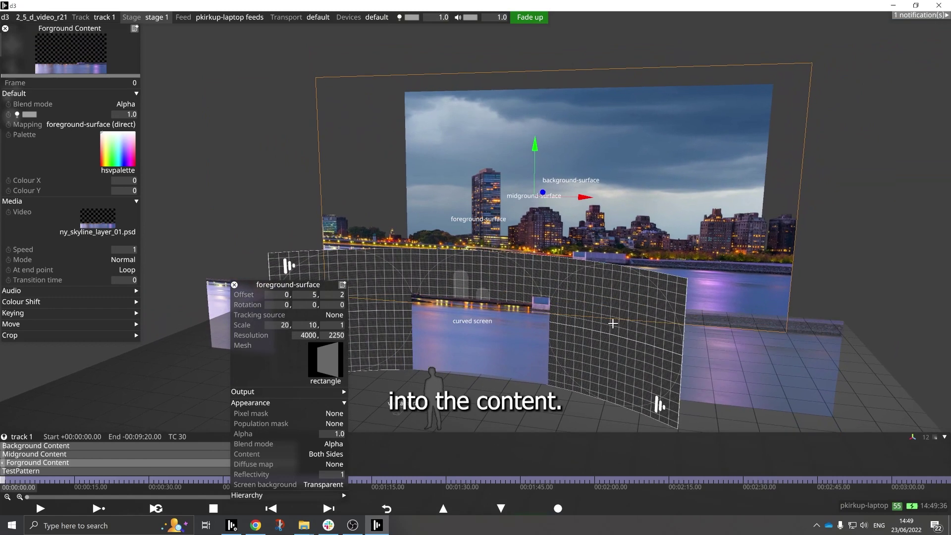
- Close the foreground surface and layer editors, then orbit around the three skyline surfaces
click(234, 285)
right_drag(421, 391, 497, 378)
click(5, 29)
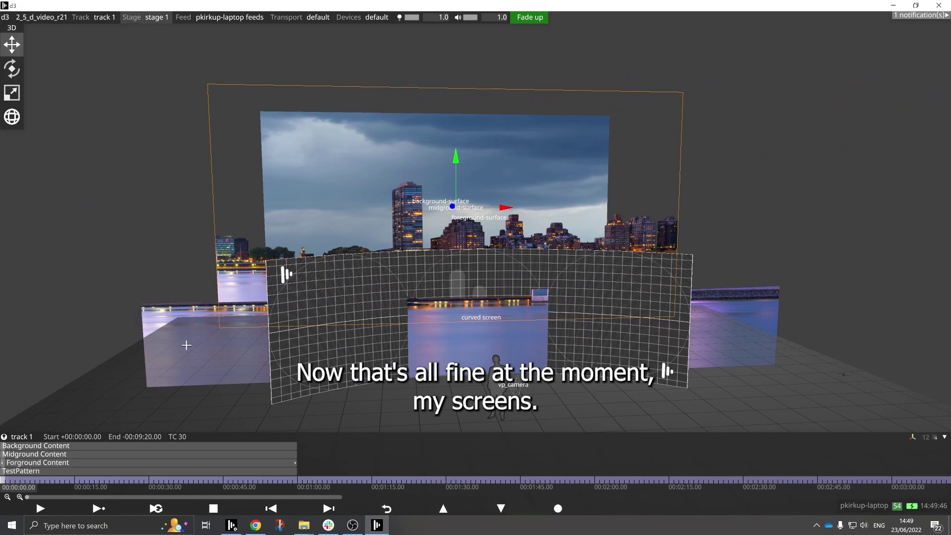
right_drag(183, 344, 297, 304)
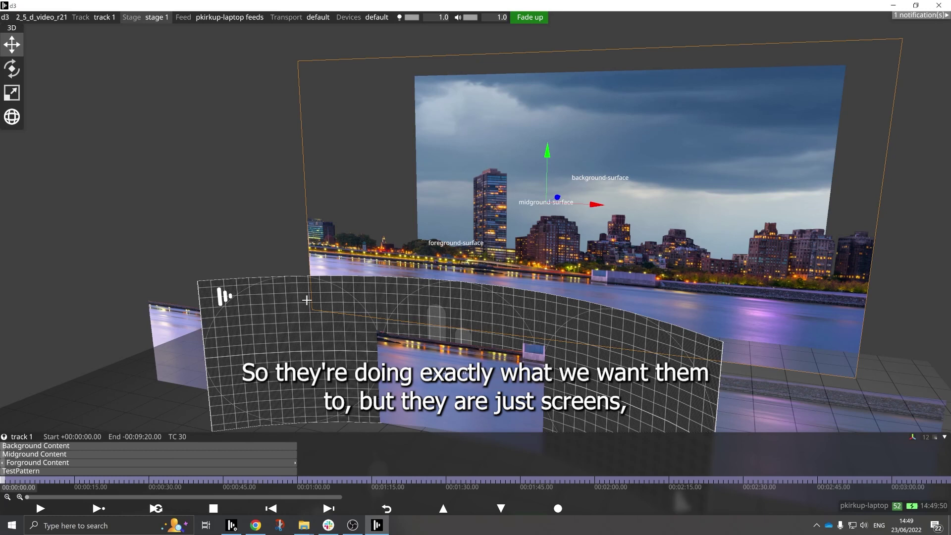
right_drag(295, 299, 373, 318)
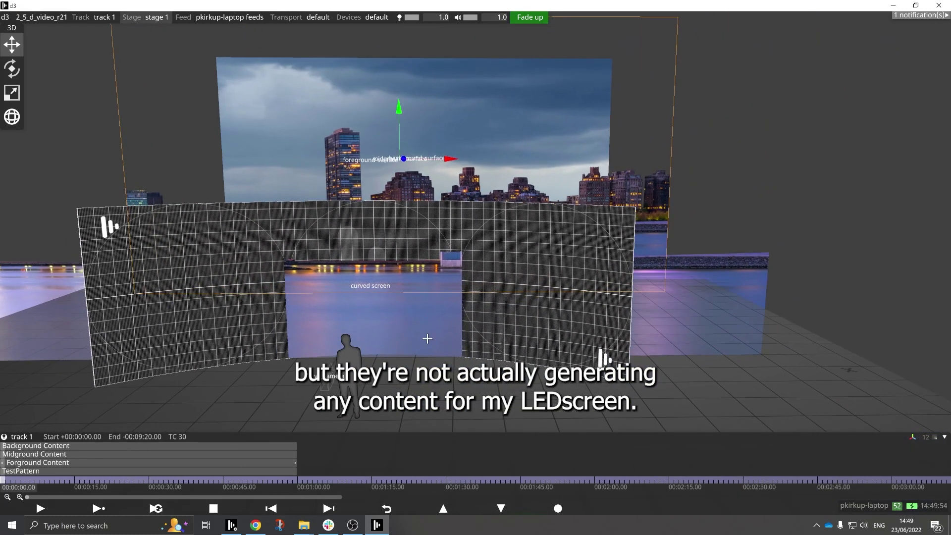
right_drag(553, 294, 492, 318)
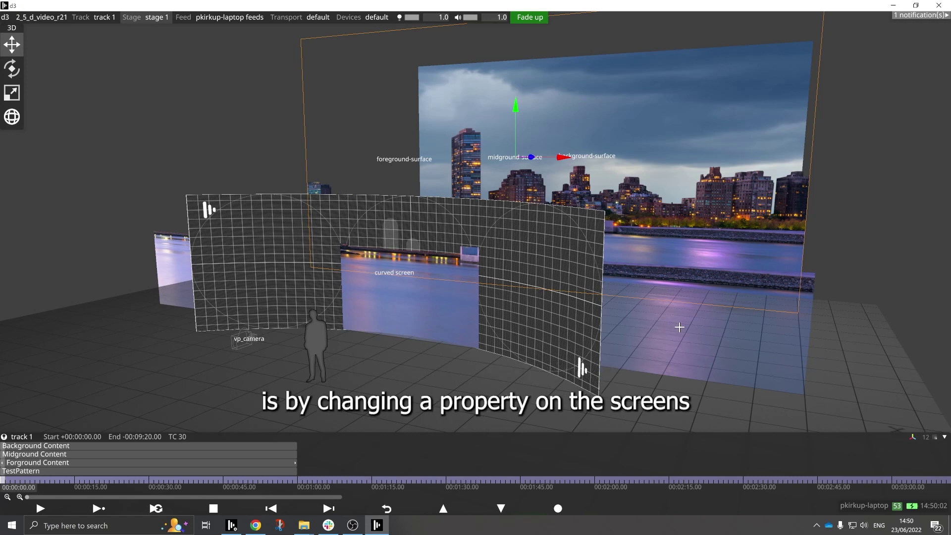
- Set the foreground surface's Output render layer to Backplate (MR)
click(693, 351)
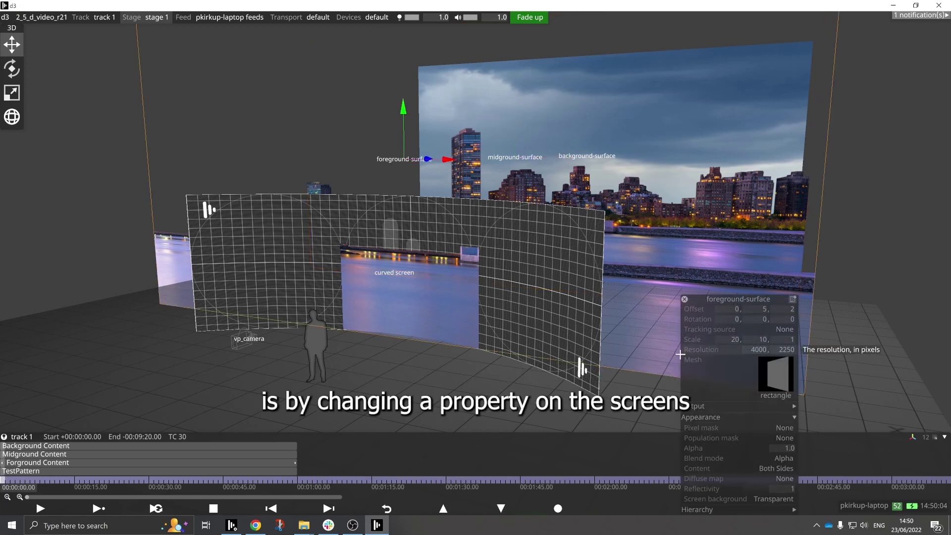
click(706, 409)
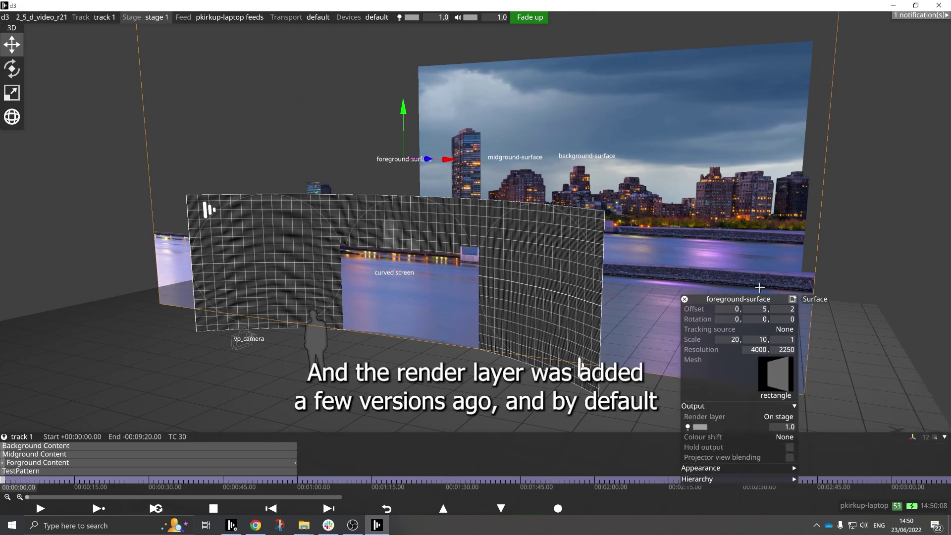
drag(736, 299, 241, 72)
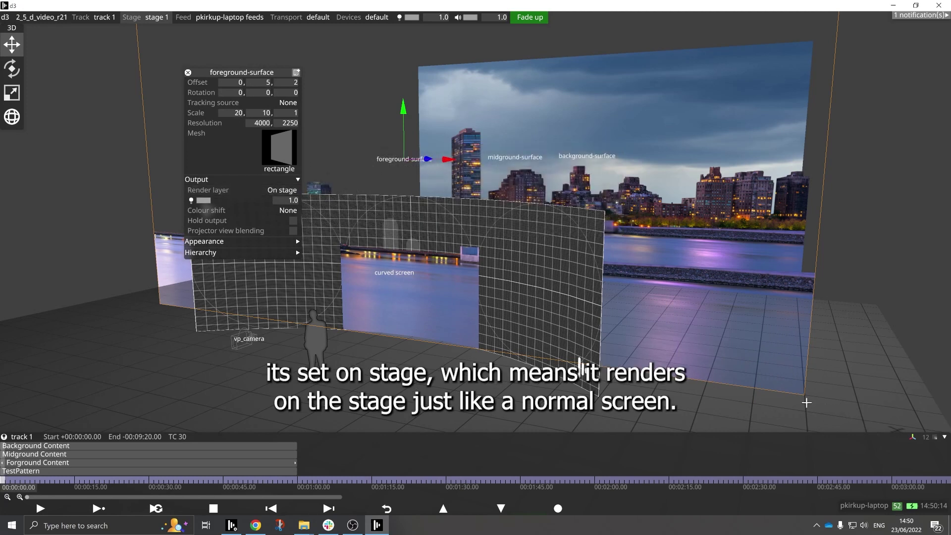
click(270, 192)
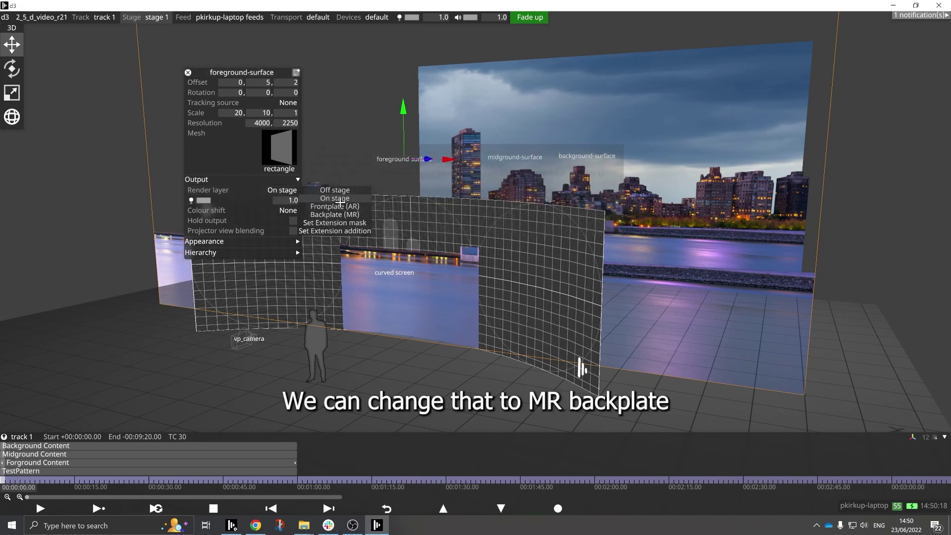
click(360, 214)
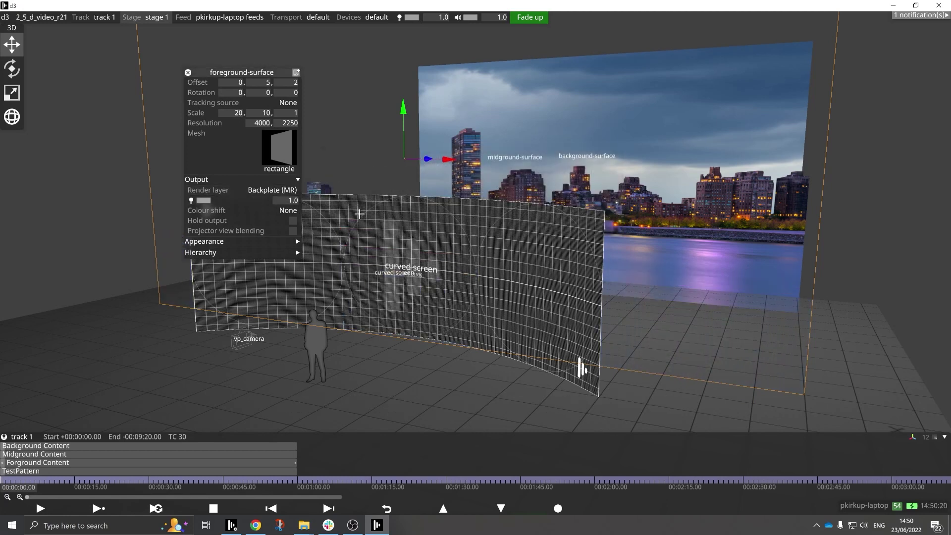
- Set the midground and background surfaces' render layer to Backplate (MR) as well
click(733, 270)
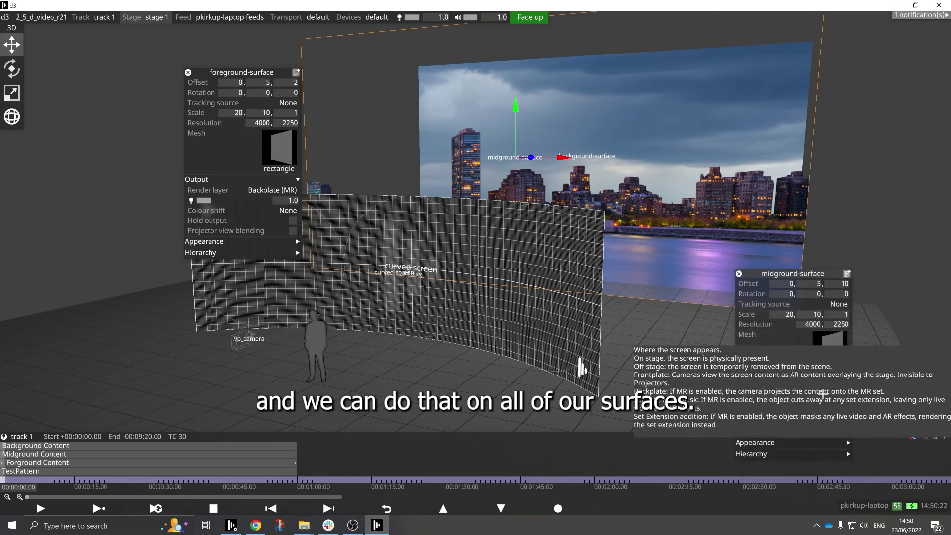
click(833, 391)
click(892, 415)
click(719, 153)
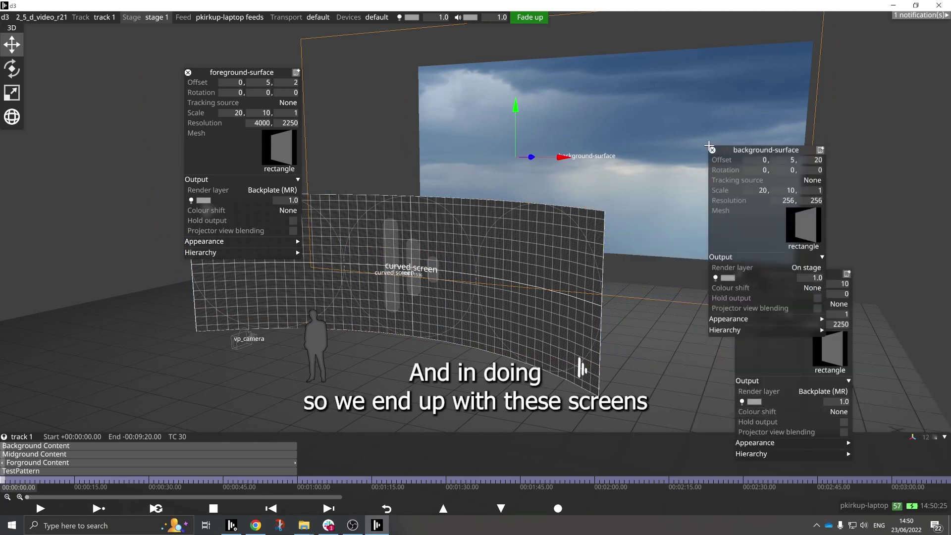
drag(725, 164, 697, 158)
click(778, 262)
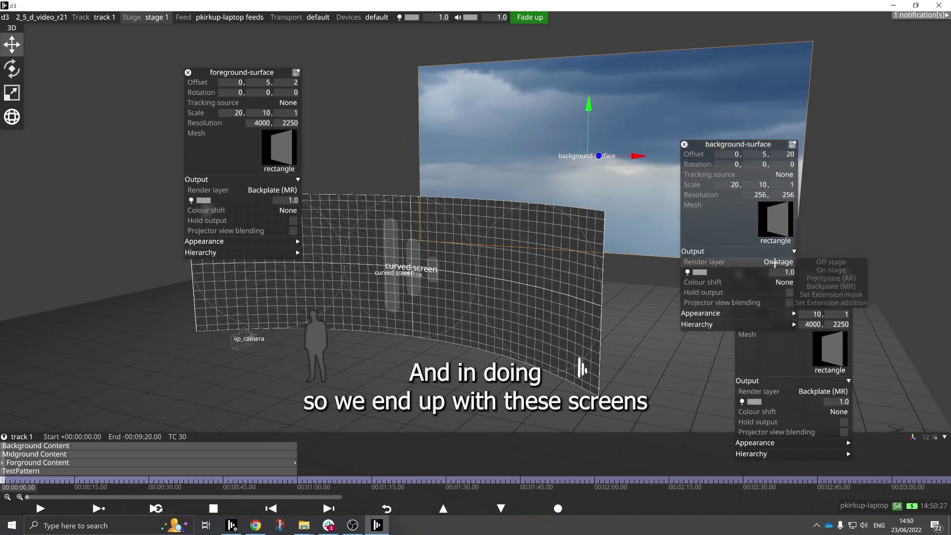
click(822, 285)
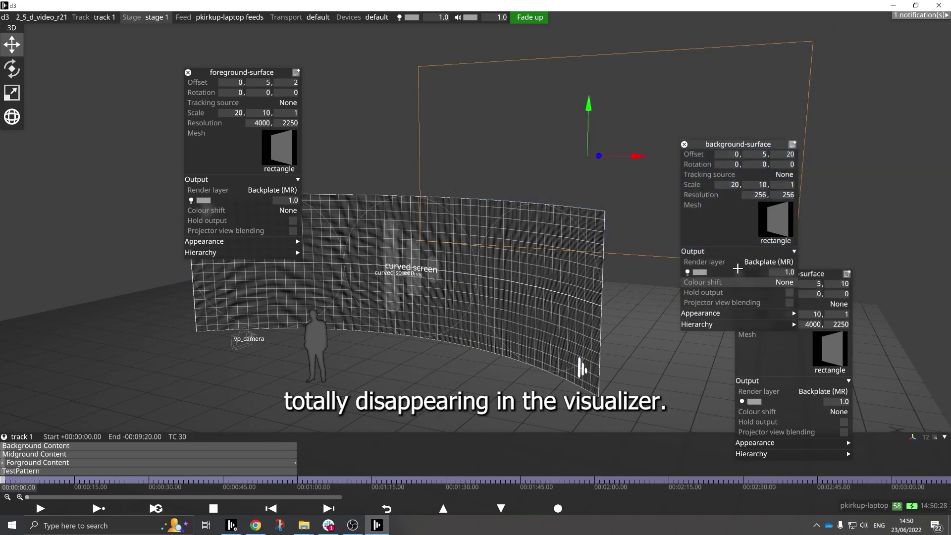
- Close the three surface editors and clear the stage selection
click(685, 144)
click(741, 274)
click(189, 72)
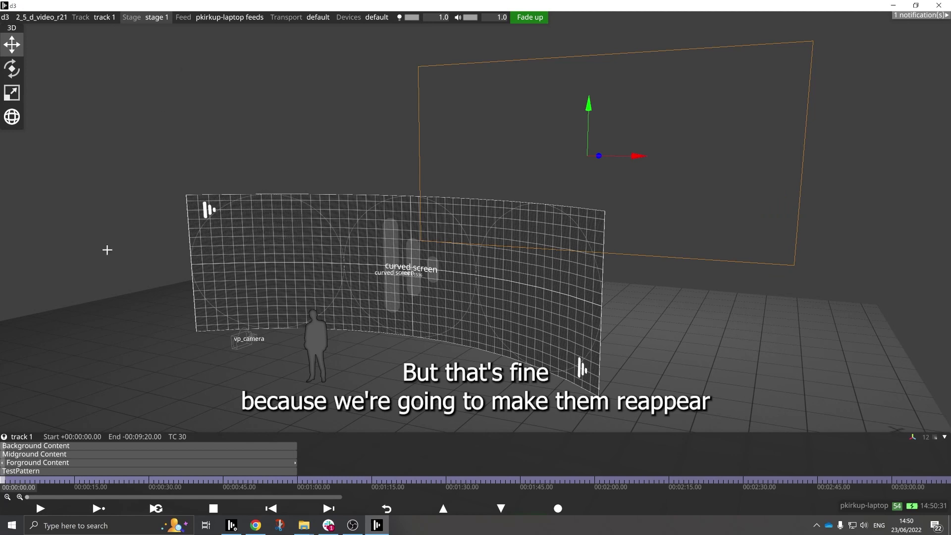
click(58, 359)
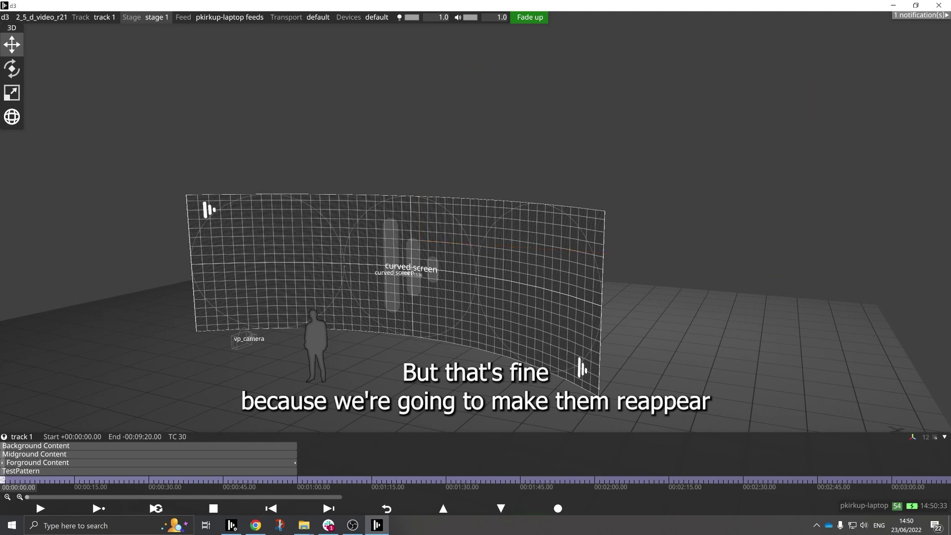
- Add a new MR set named mrset in the stage's MR Sets list
right_click(3, 480)
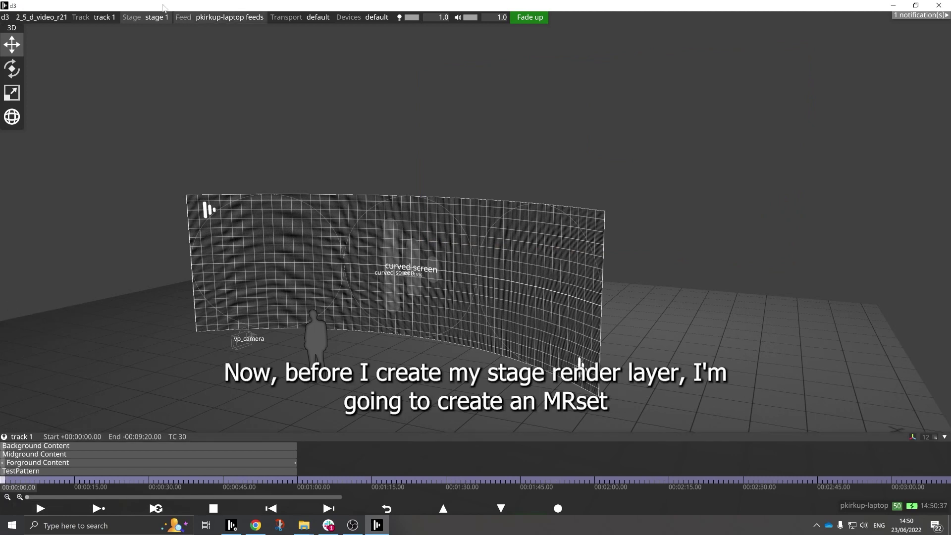
click(148, 17)
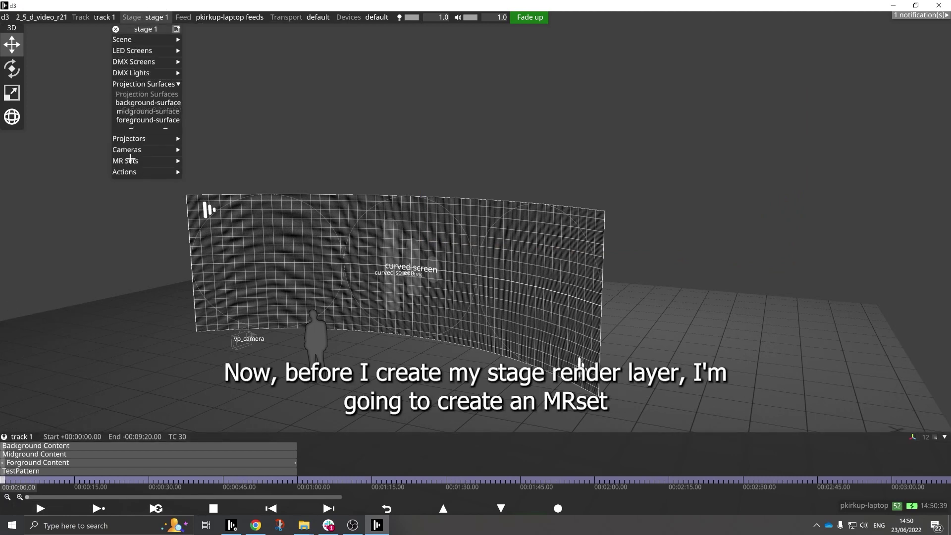
click(125, 161)
click(131, 179)
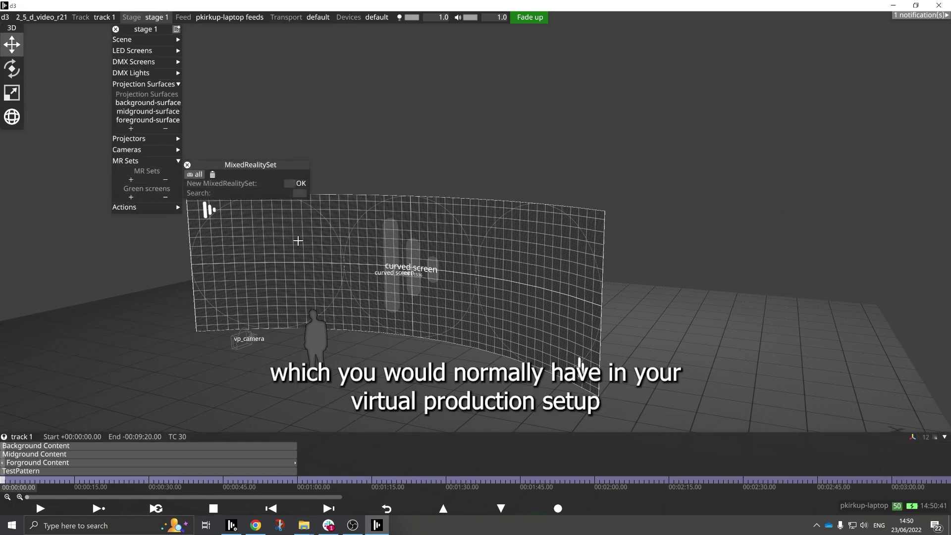
text(mrset)
key(Return)
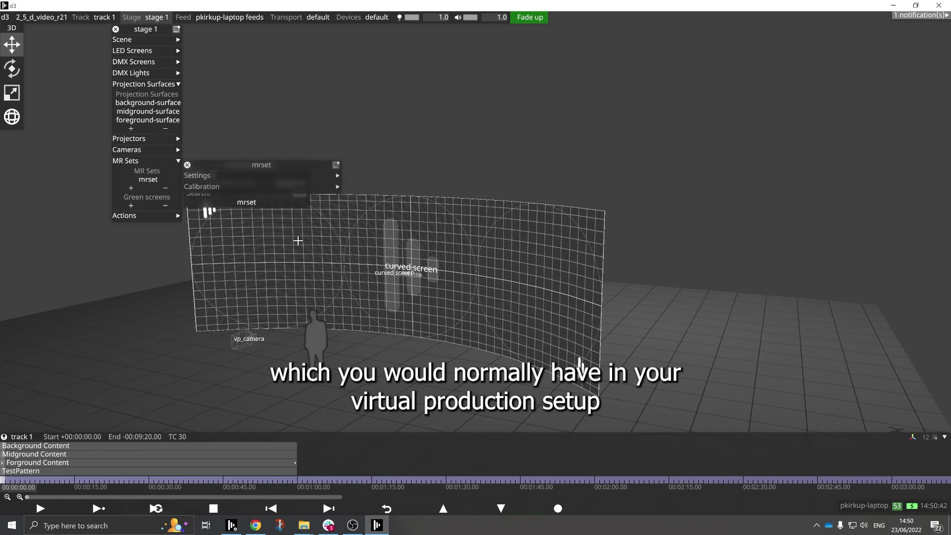
- Give mrset vp_camera as its target and the curved screen as its on-stage object
click(251, 176)
click(327, 206)
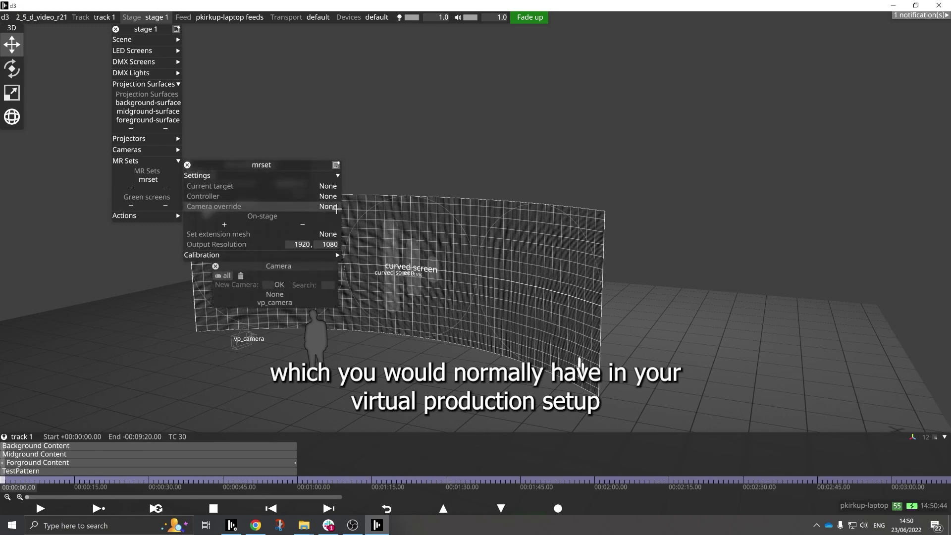
click(310, 302)
click(225, 314)
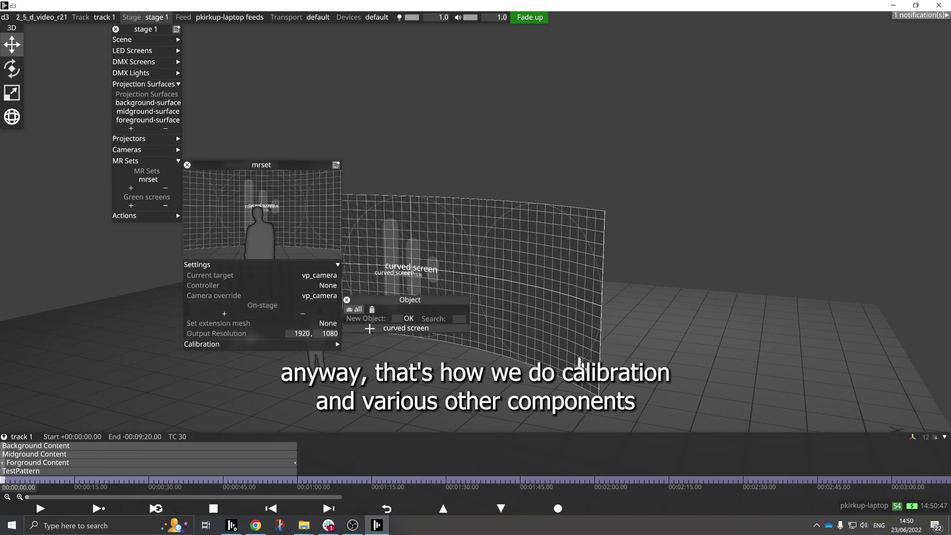
click(370, 329)
click(187, 165)
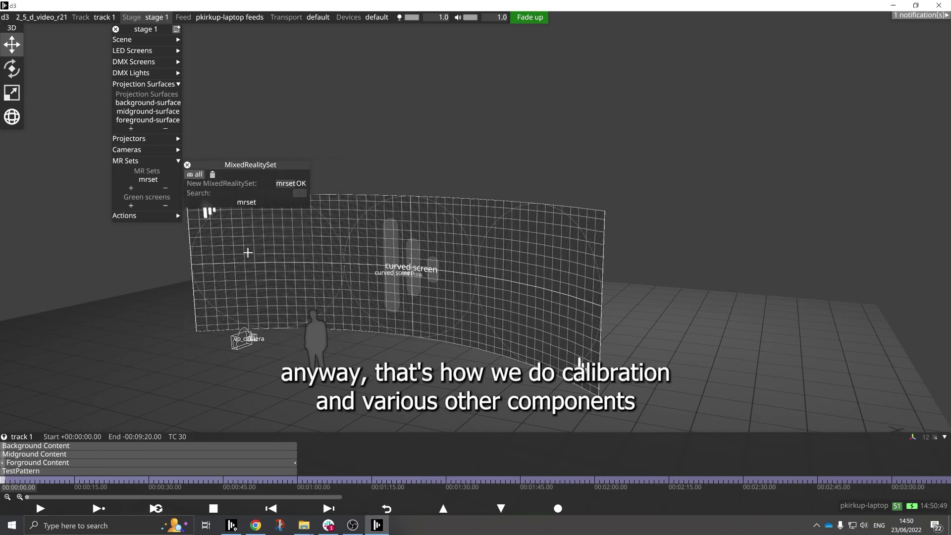
click(187, 165)
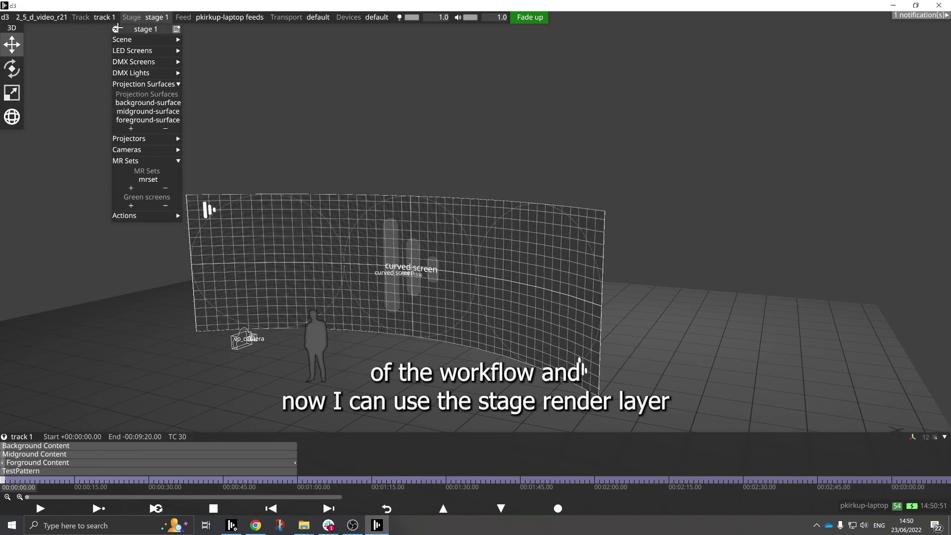
- Add a StageRender layer to track 1 mapped to mrset target (backplate)
click(115, 29)
right_click(18, 450)
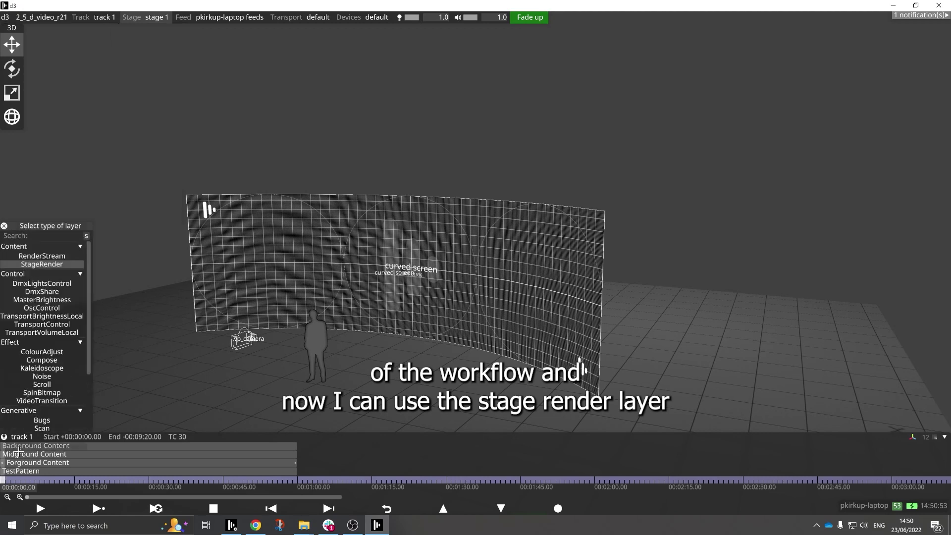
text(stage)
click(38, 253)
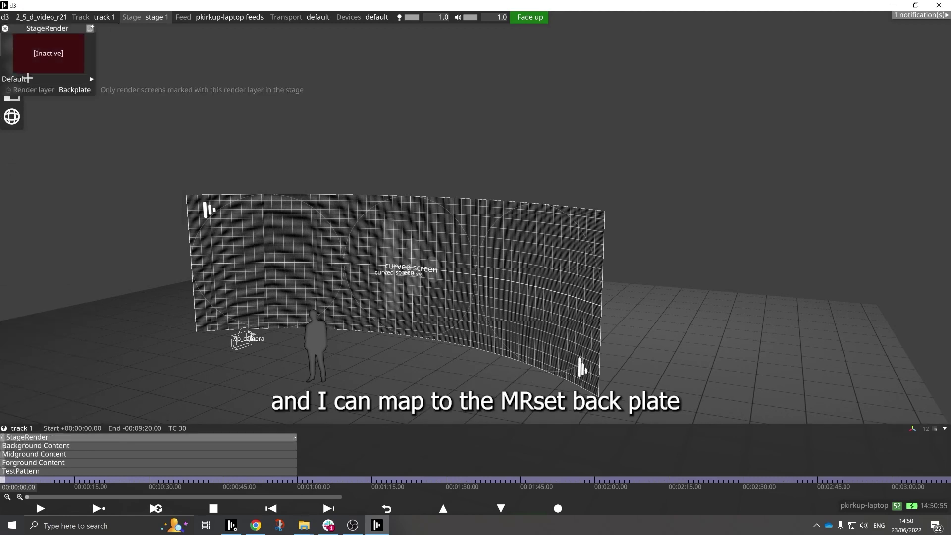
click(15, 79)
click(87, 110)
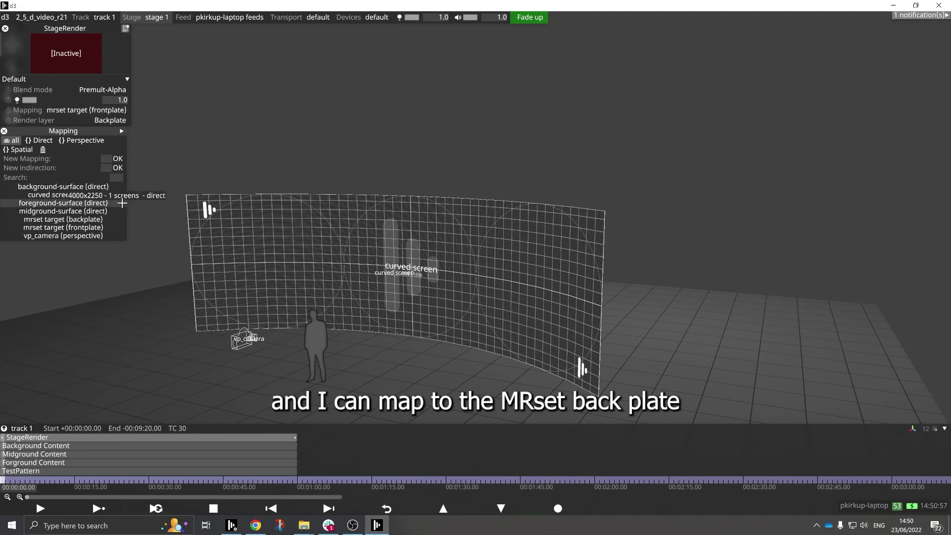
click(63, 219)
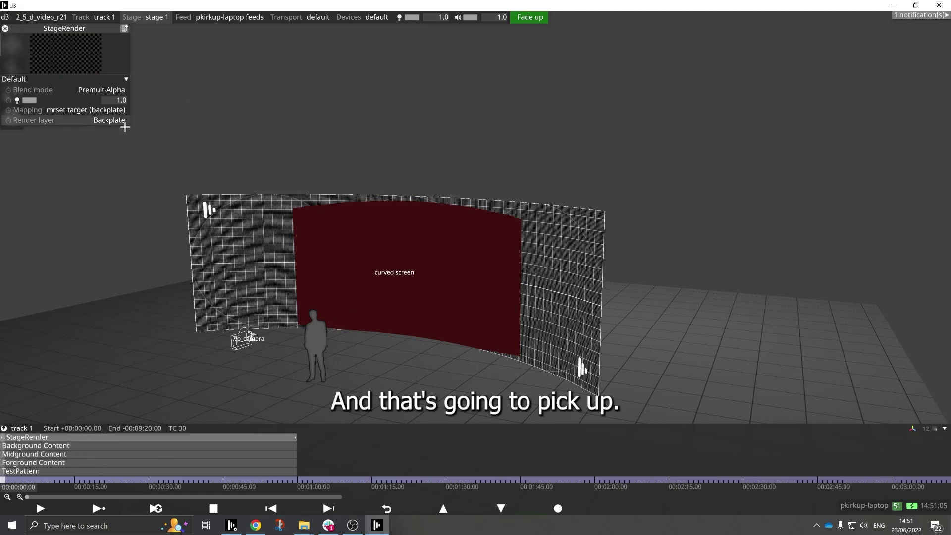
- Open the mrset editor with its vp_camera preview and move it aside to activate the set
click(154, 17)
click(155, 180)
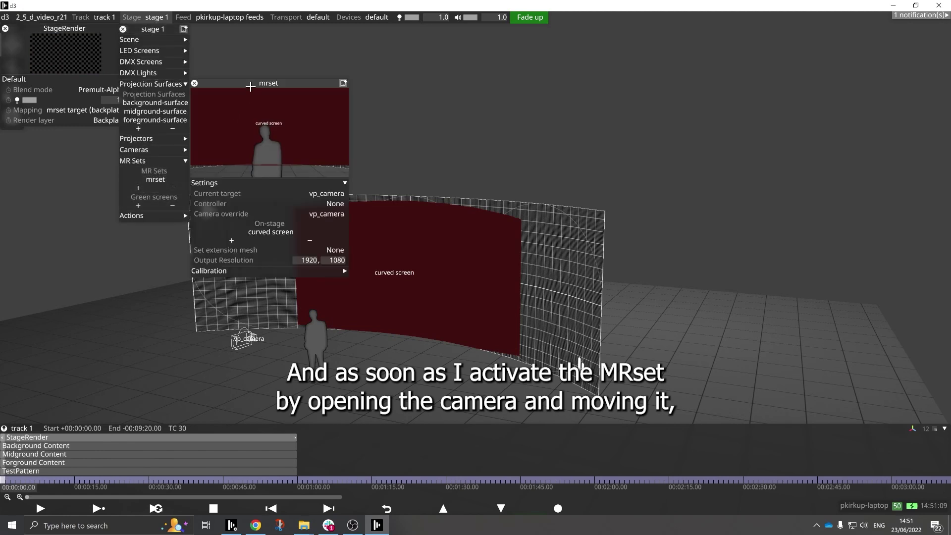
drag(250, 86, 540, 82)
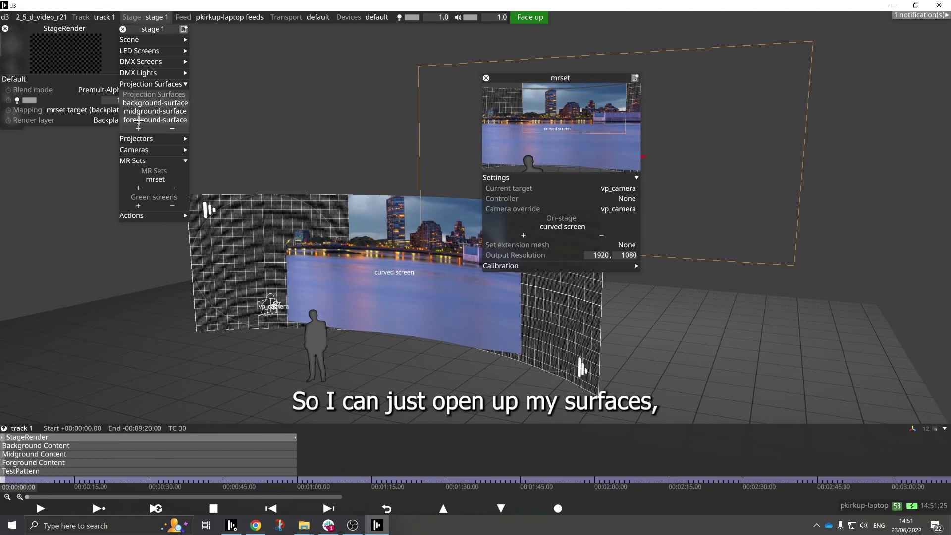
- Drop all three surfaces' Offset Y from 5 to 4 and place an enlarged vp_camera preview beside the stage
drag(141, 113, 149, 120)
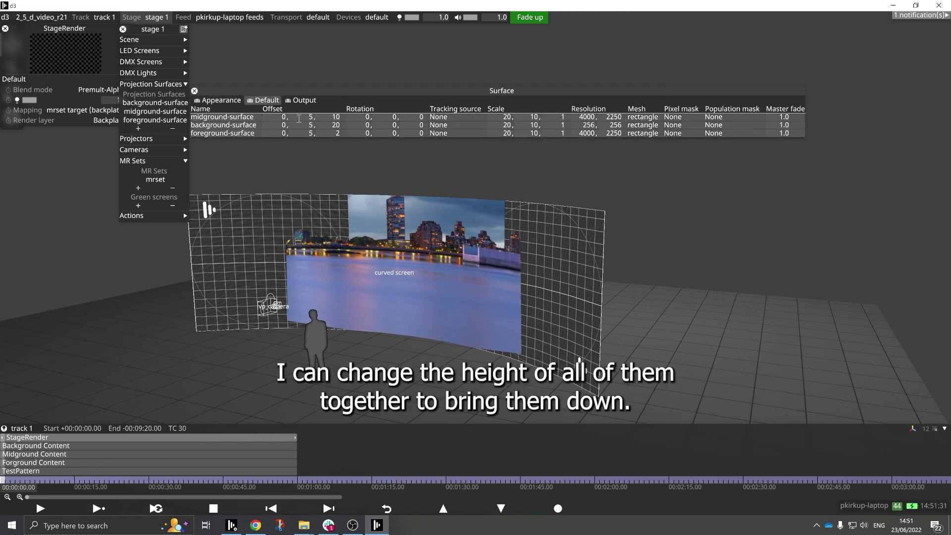
drag(303, 117, 301, 131)
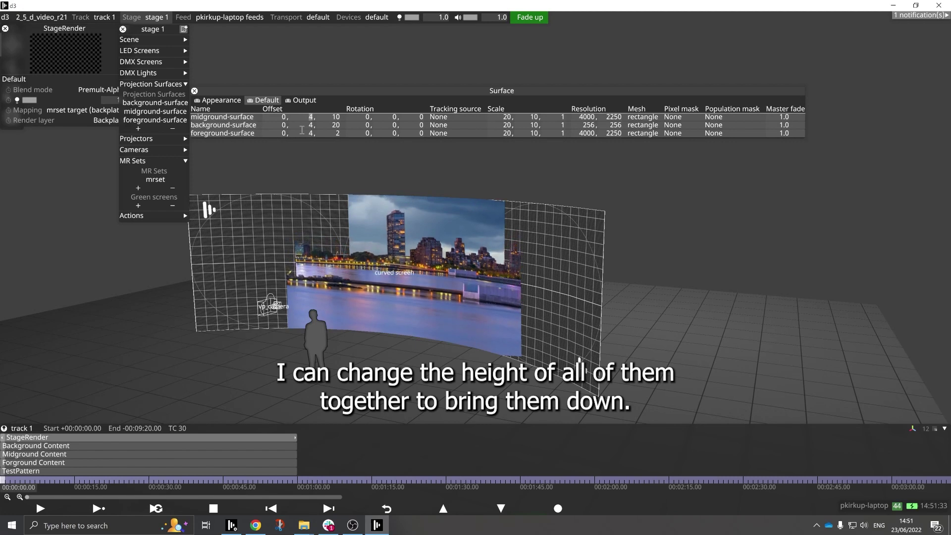
click(268, 306)
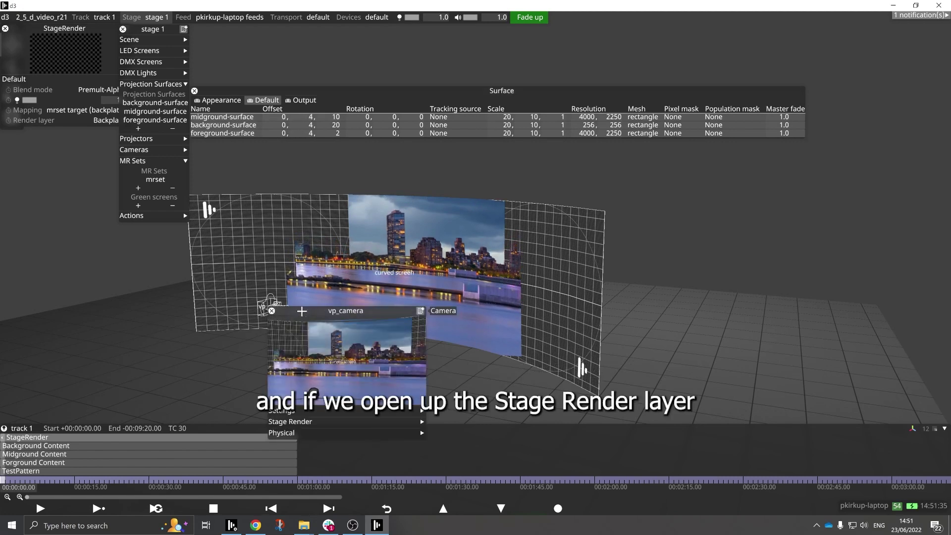
drag(298, 304, 609, 225)
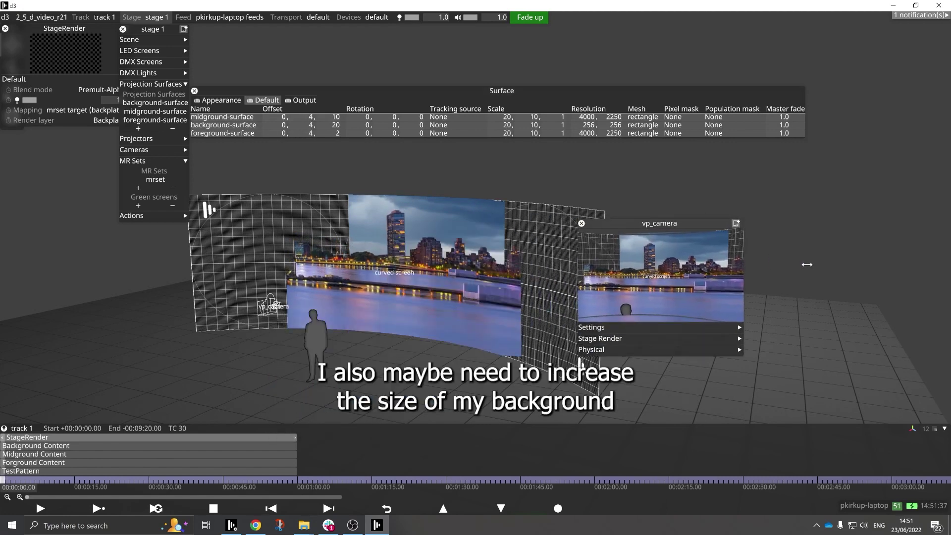
drag(739, 262, 920, 279)
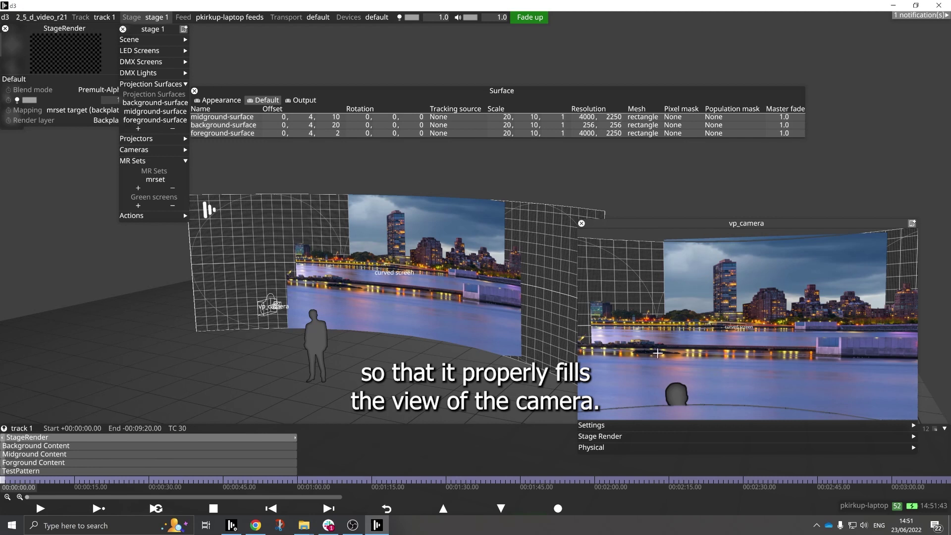
- Scale the background surface up to 40 by 20
click(497, 125)
click(218, 124)
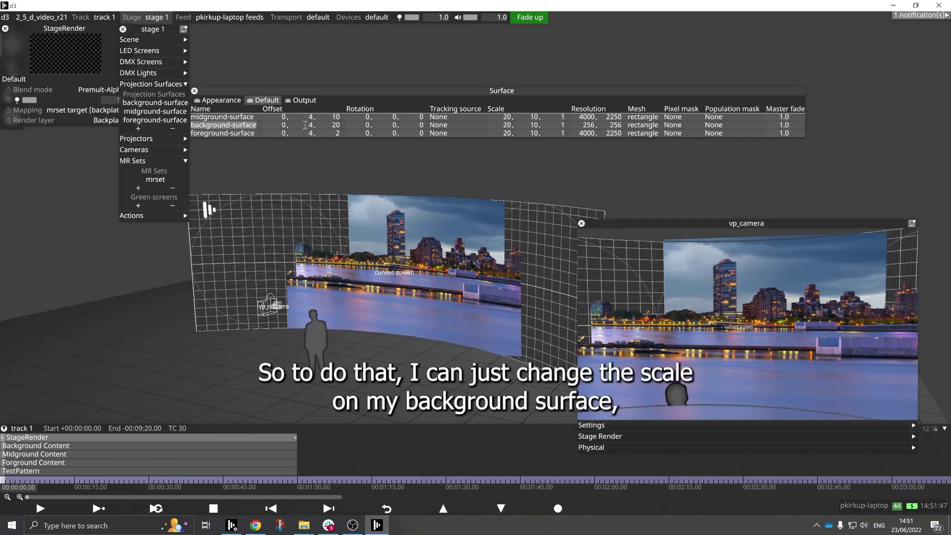
click(270, 125)
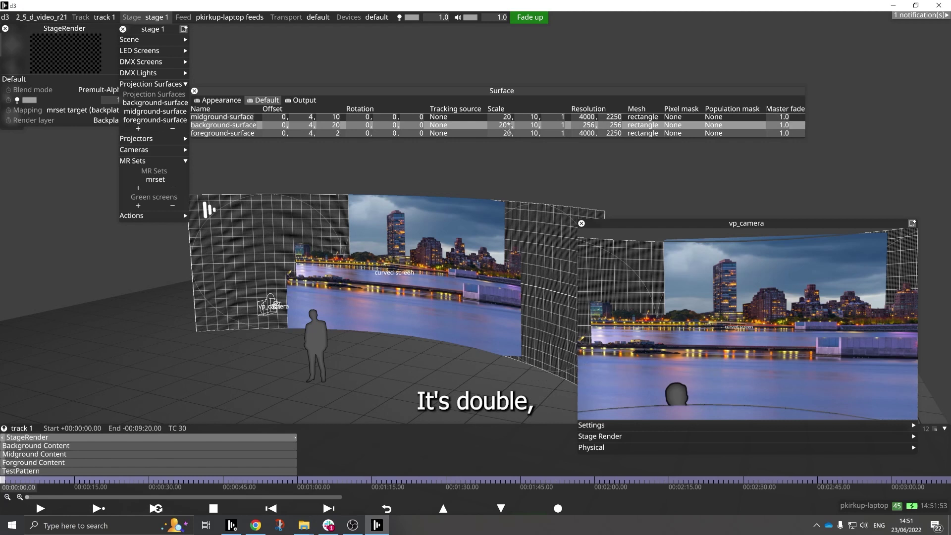
drag(509, 125, 524, 126)
text(2)
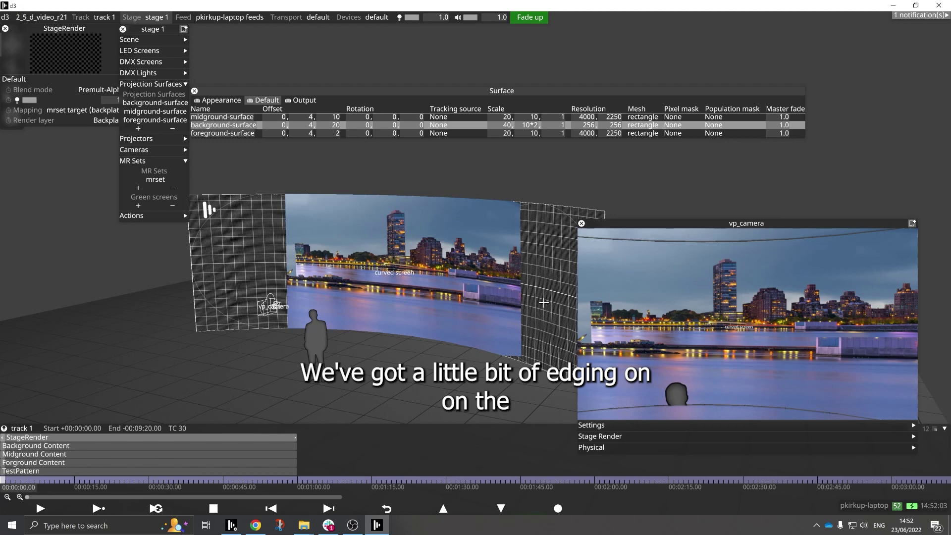
key(Return)
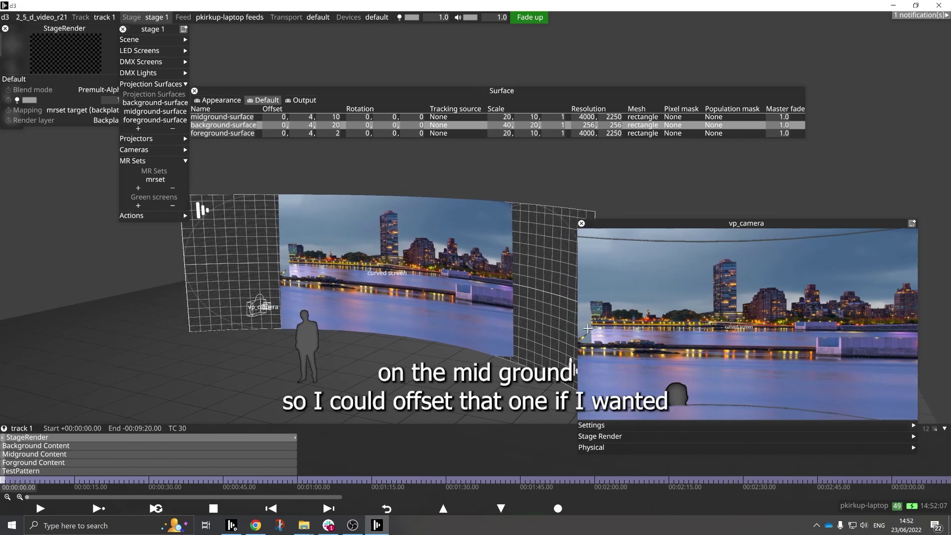
- Set the midground surface's Offset X to -2
click(271, 118)
text(-2.4)
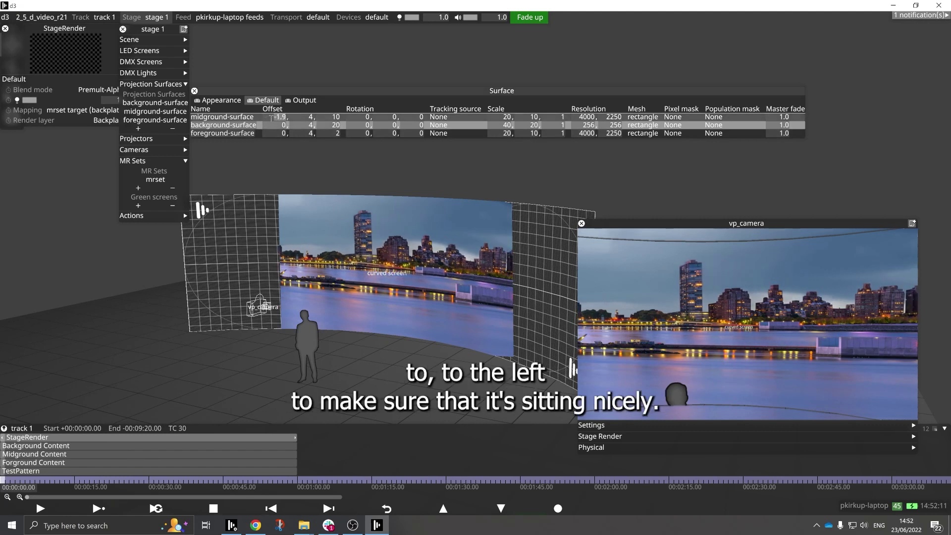
key(BackSpace)
key(BackSpace)
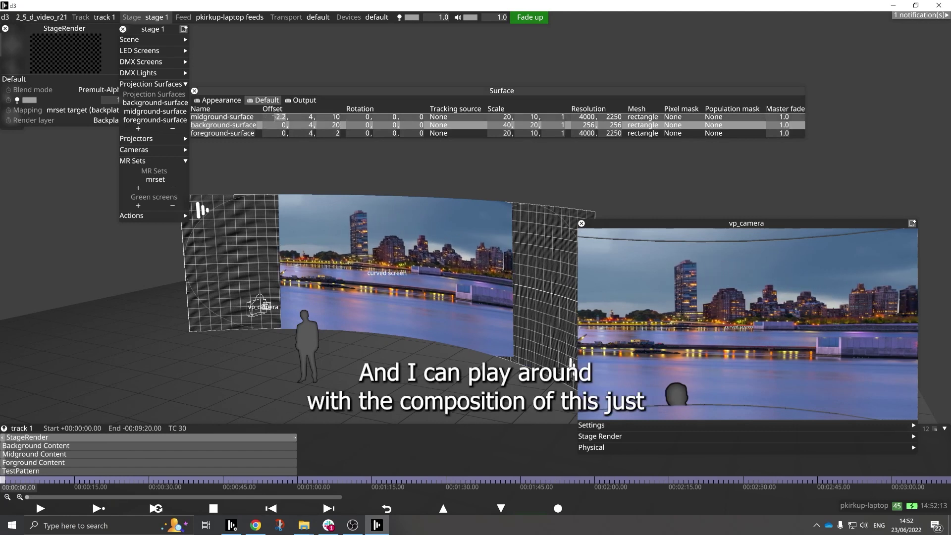
key(Return)
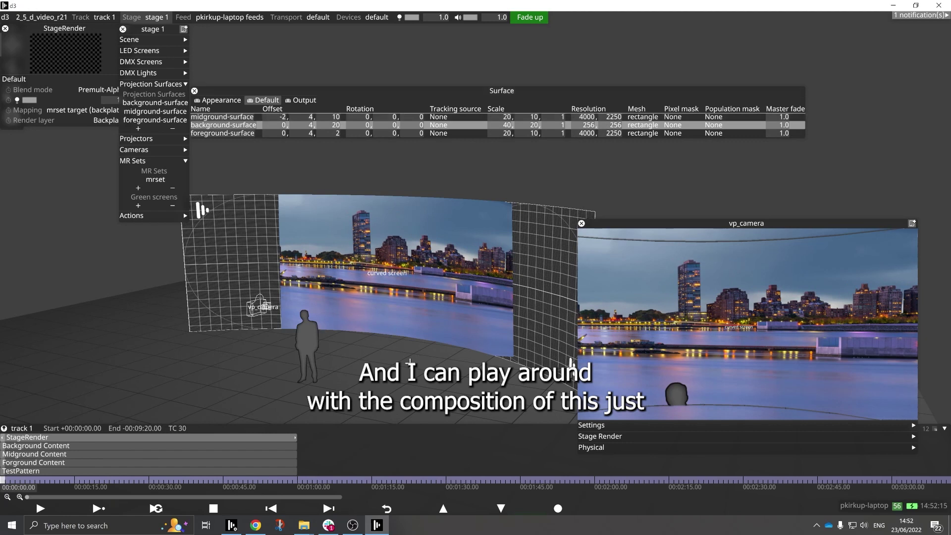
- Move the midground surface further left and lower using its gizmo arrows
click(191, 145)
right_drag(260, 346, 276, 339)
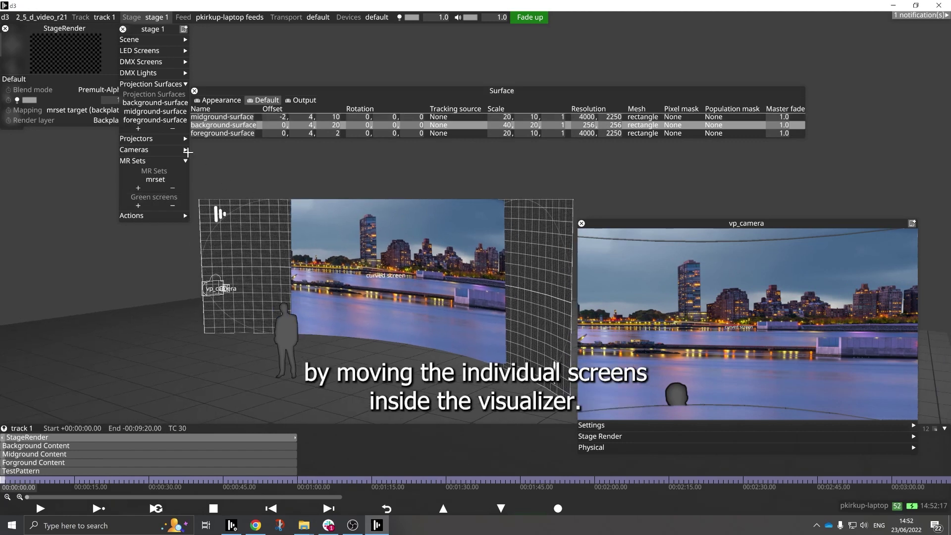
click(429, 175)
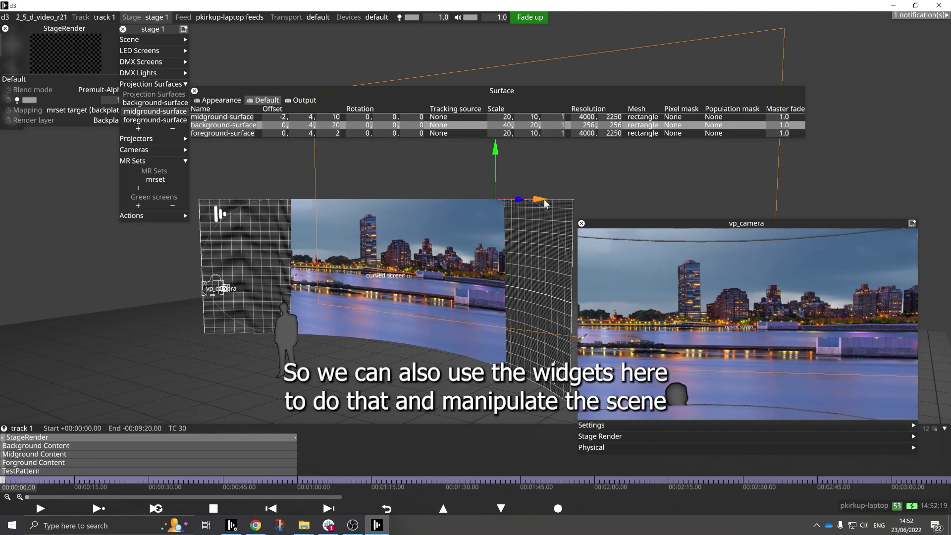
mouse_move(544, 200)
mouse_down()
mouse_move(564, 201)
mouse_move(519, 203)
mouse_move(546, 203)
mouse_up()
drag(496, 181, 496, 201)
- Bring vp_camera closer to the figure and close the Surface table
middle_drag(363, 388, 416, 380)
drag(725, 372, 743, 356)
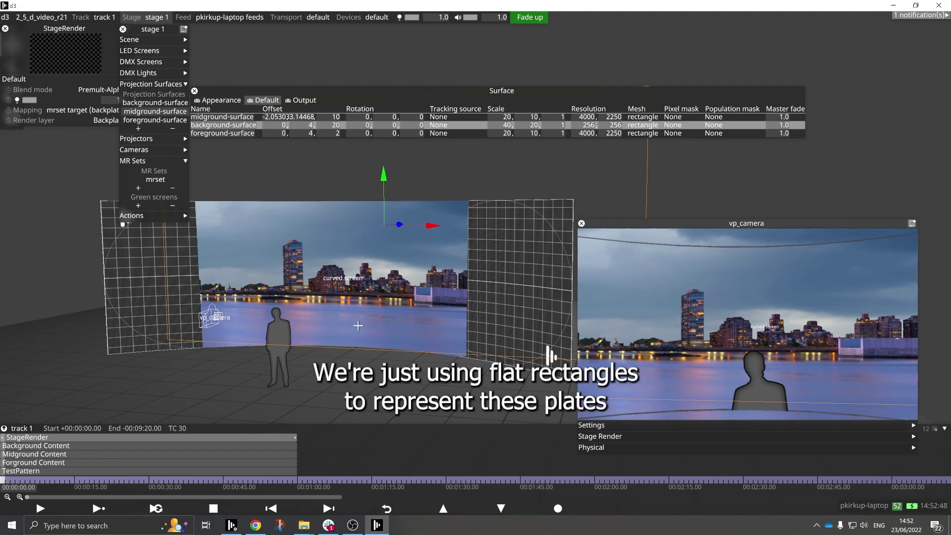
click(194, 90)
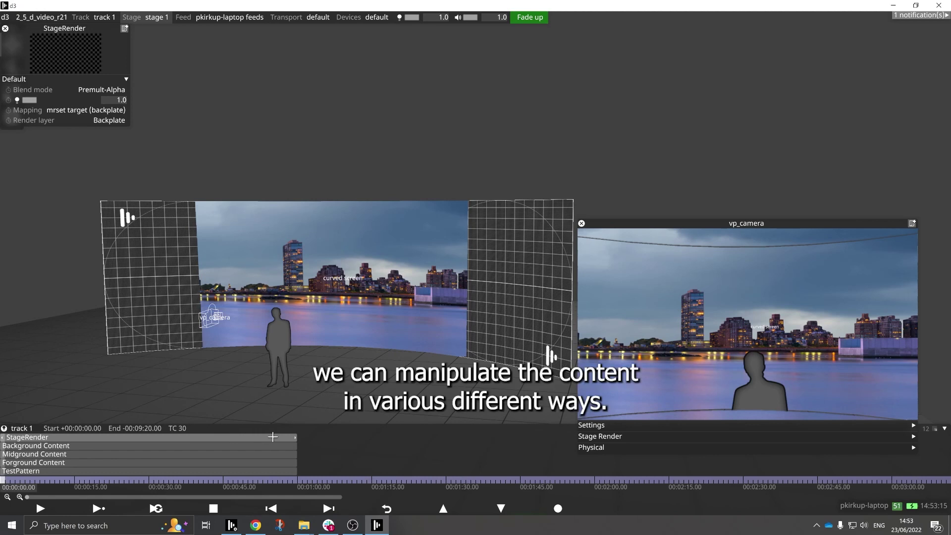
- Insert a Generative Notch layer on track 1 and load the peter_2 effect
right_click(2, 479)
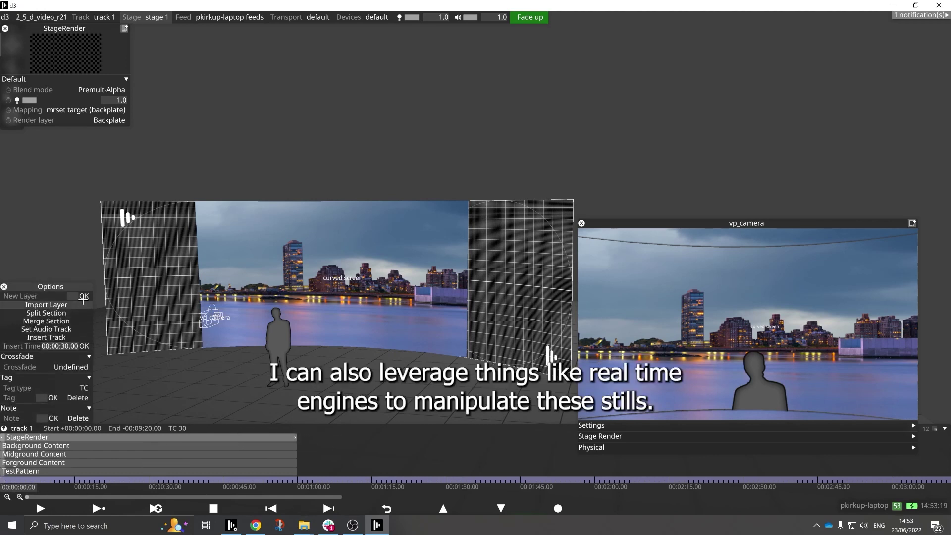
click(47, 297)
drag(124, 275, 126, 372)
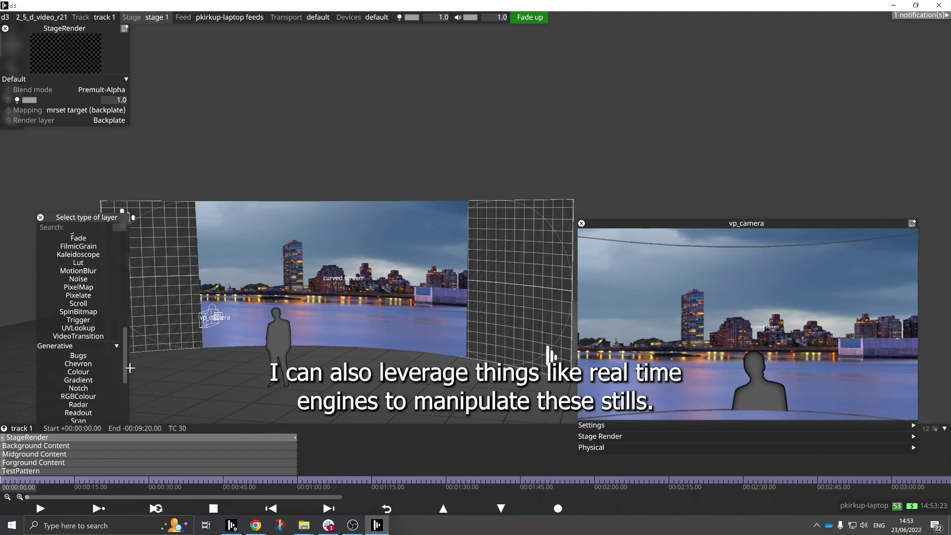
click(79, 388)
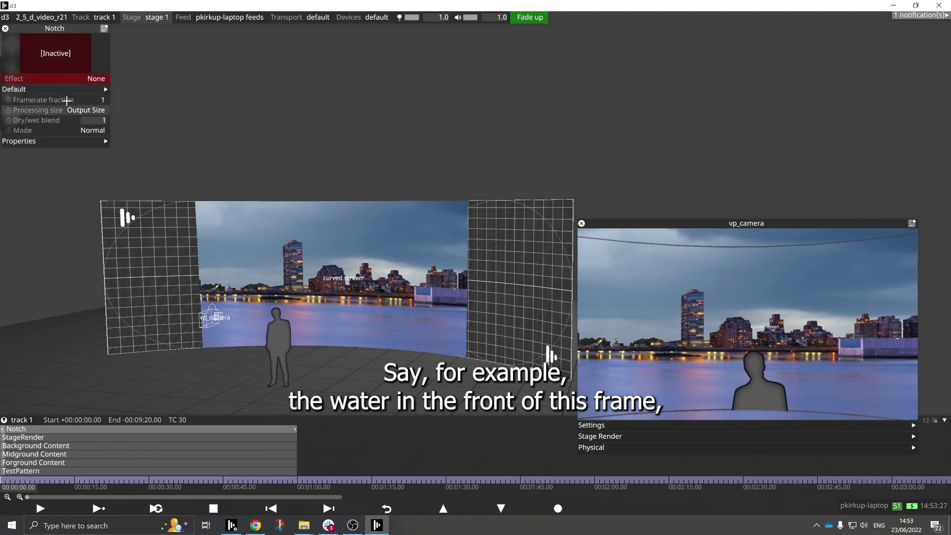
click(69, 78)
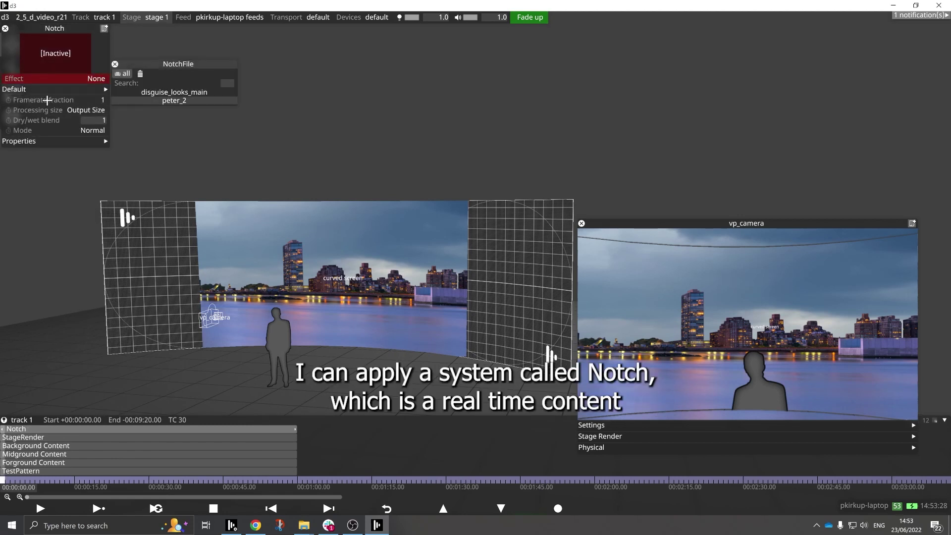
click(174, 100)
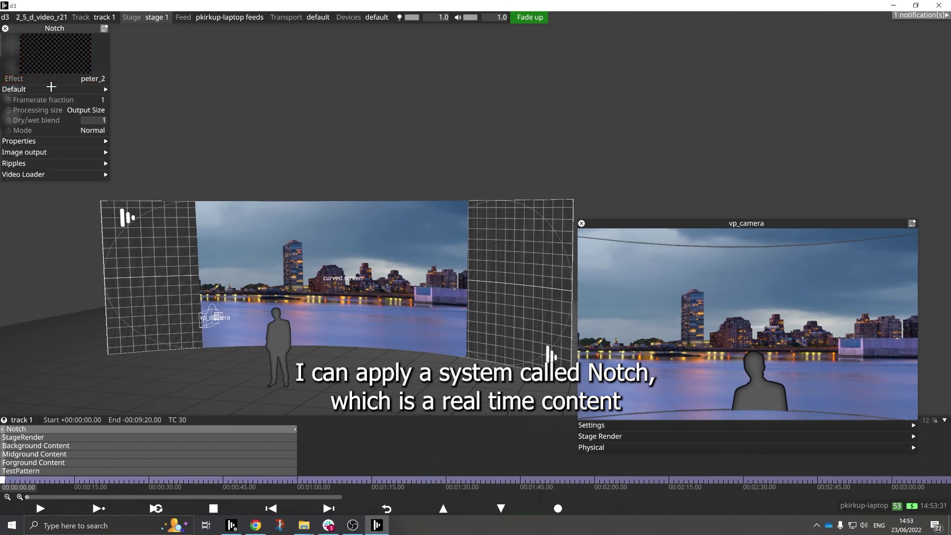
click(46, 120)
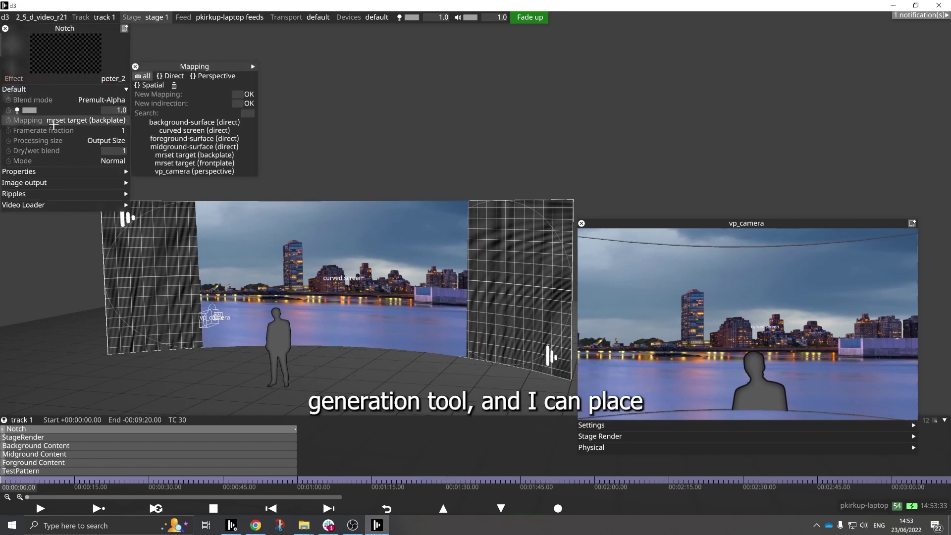
- Map the Notch effect to foreground-surface (direct), set ripple speed to 0.0018, and play the track
click(228, 140)
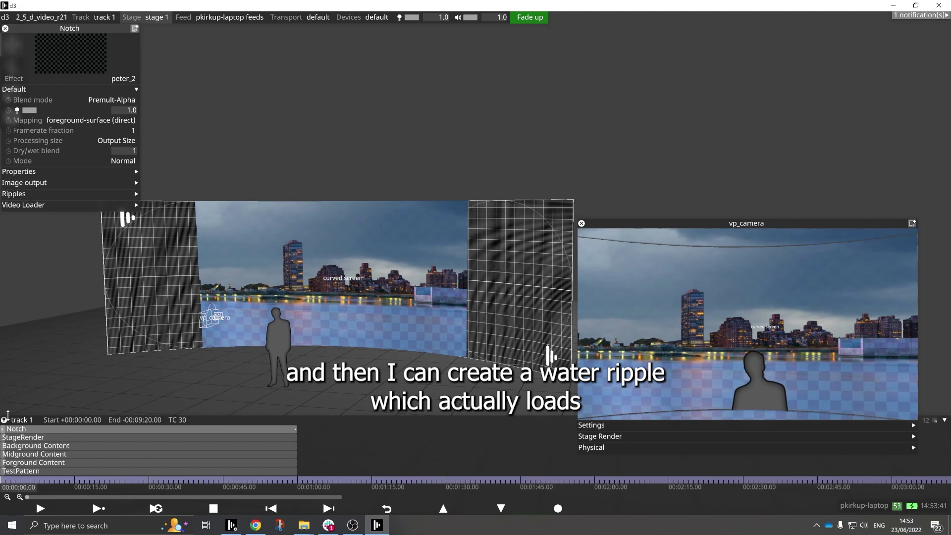
drag(26, 454, 27, 429)
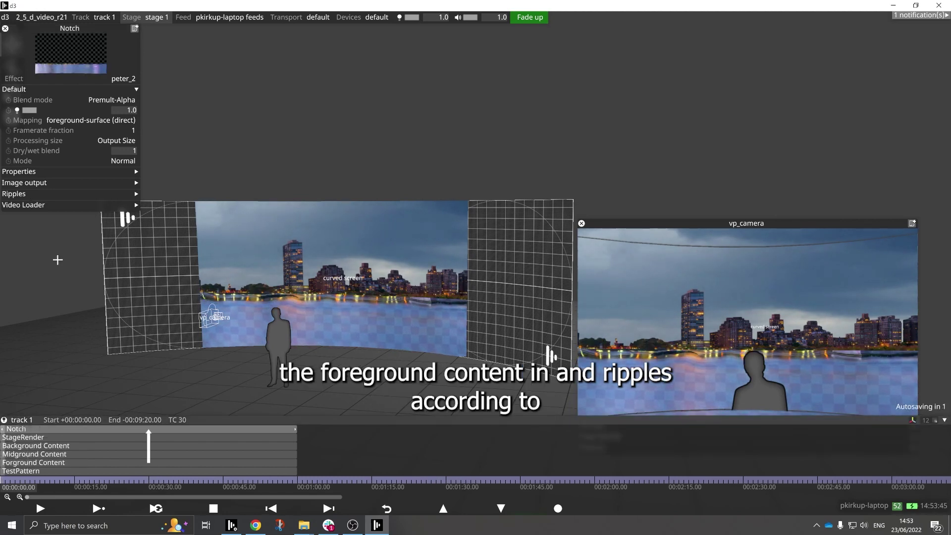
click(44, 194)
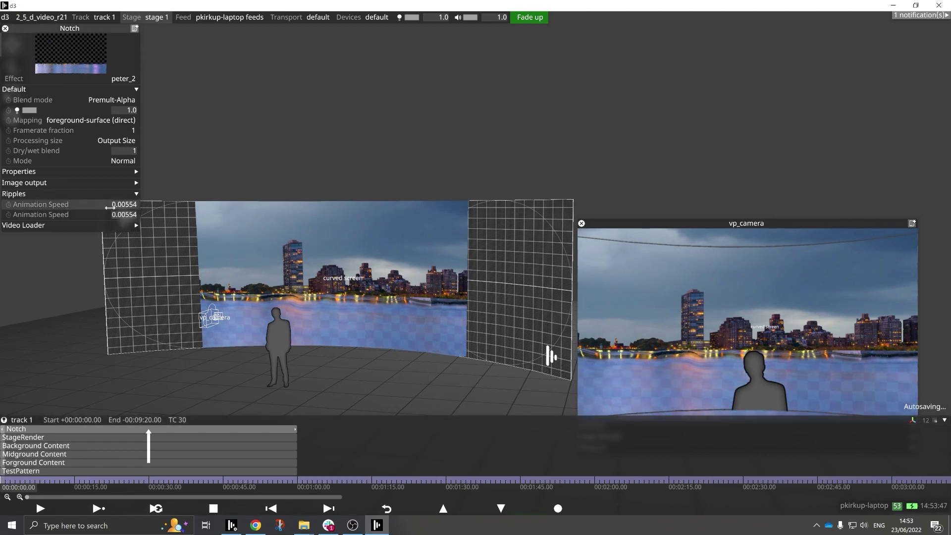
drag(62, 205, 39, 206)
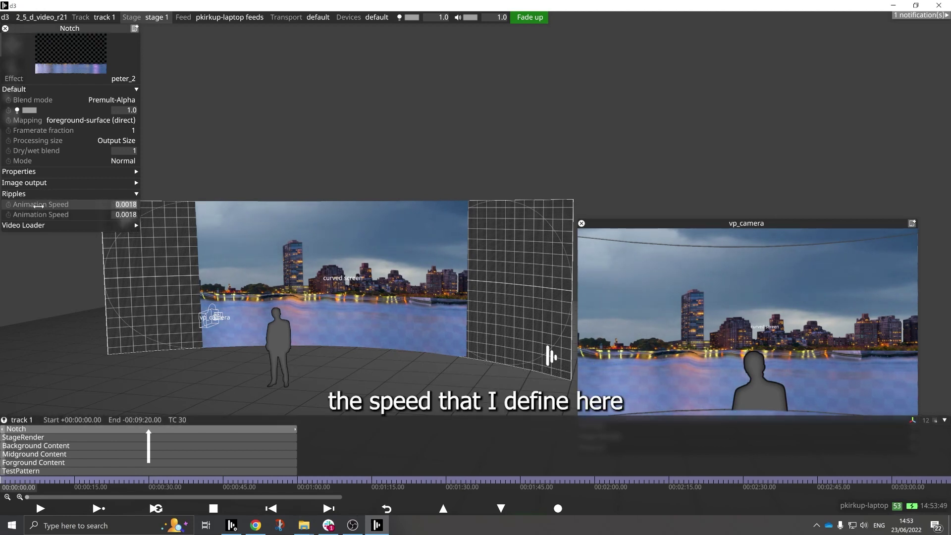
click(97, 509)
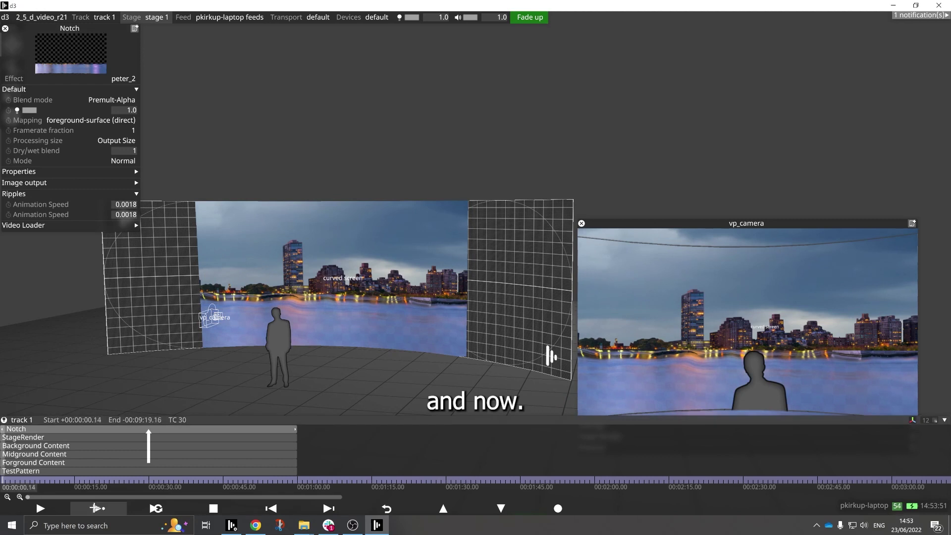
- Raise the Ripples Animation Speed to about 0.0031 and close the Notch editor
drag(48, 205, 108, 229)
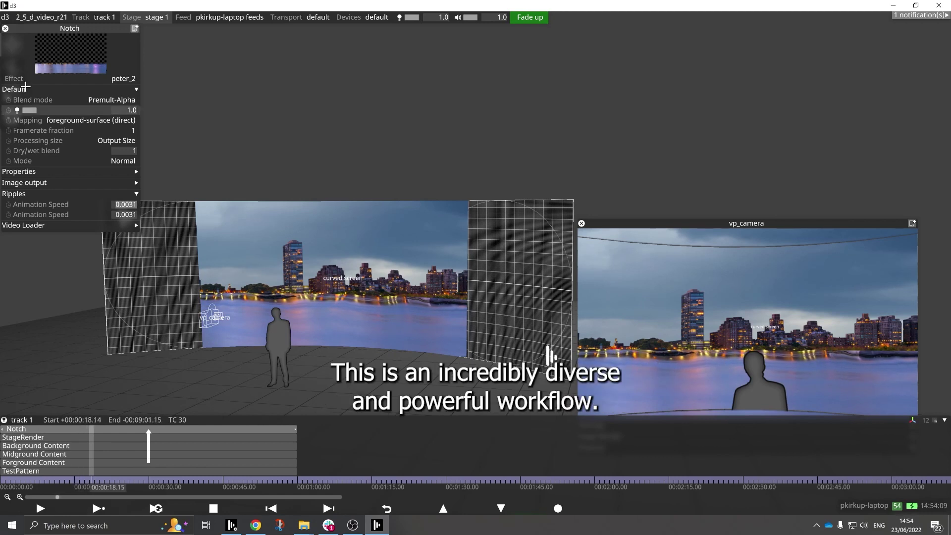
click(7, 28)
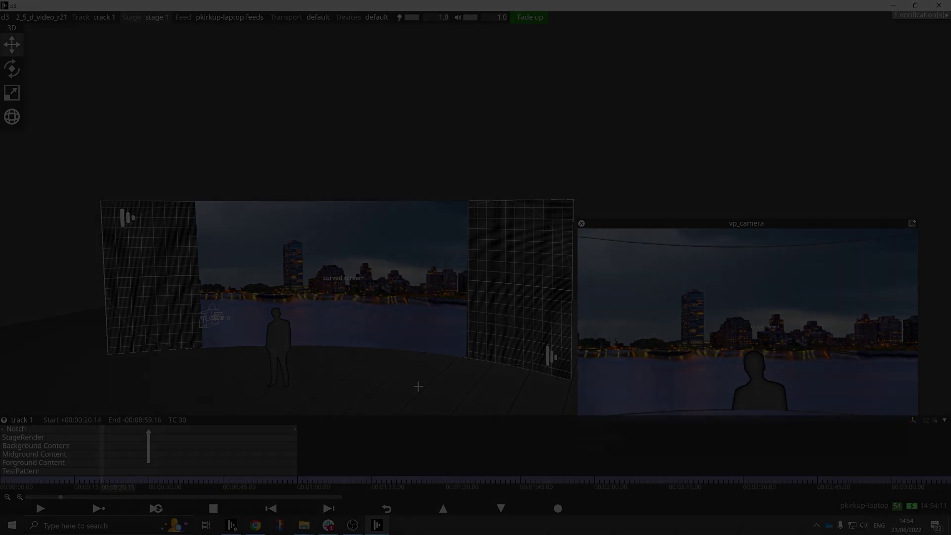